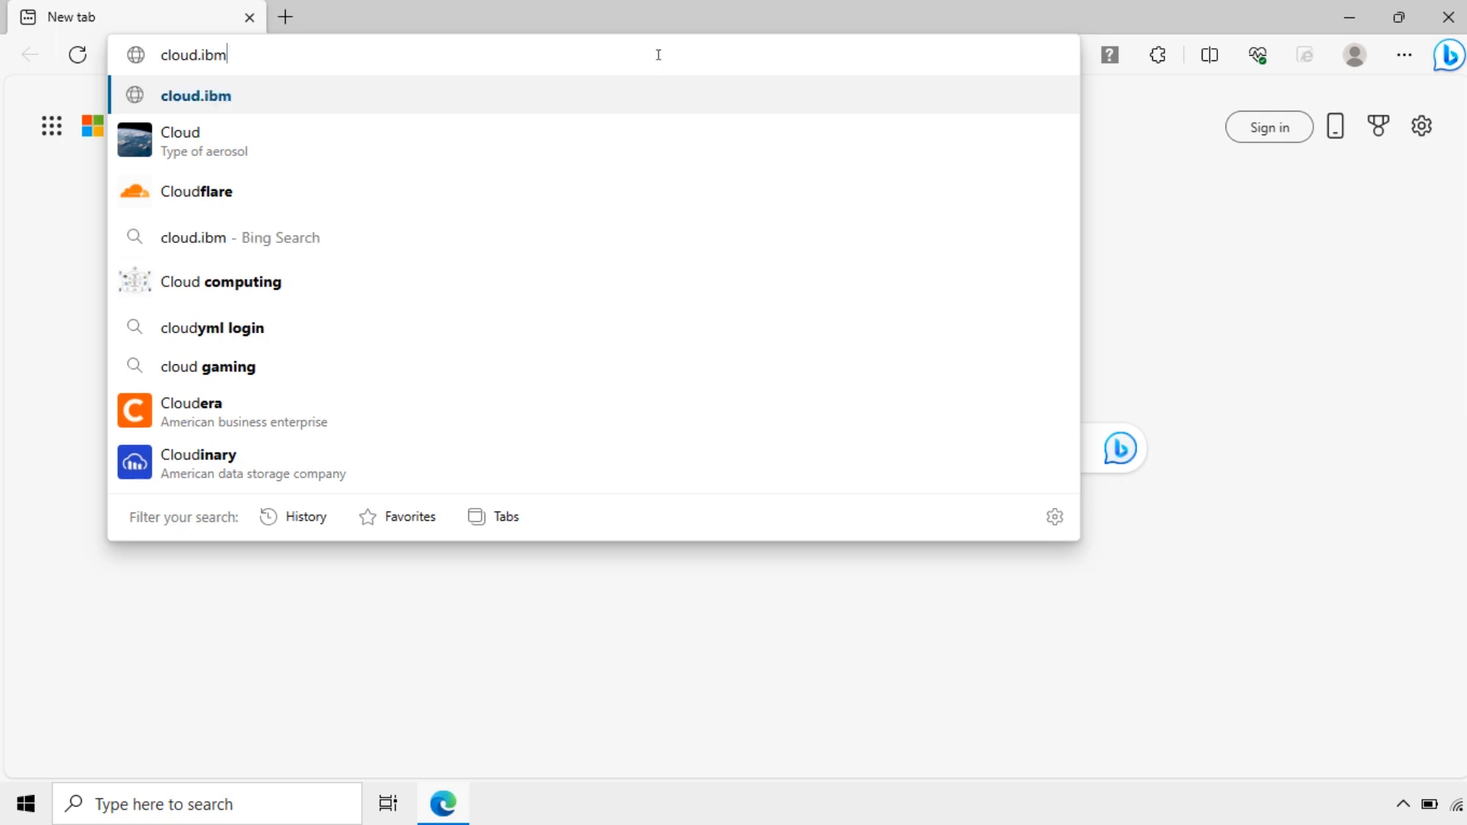
Step: Go to cloud.ibm.com in Edge to reach the IBM Cloud login page
key(Return)
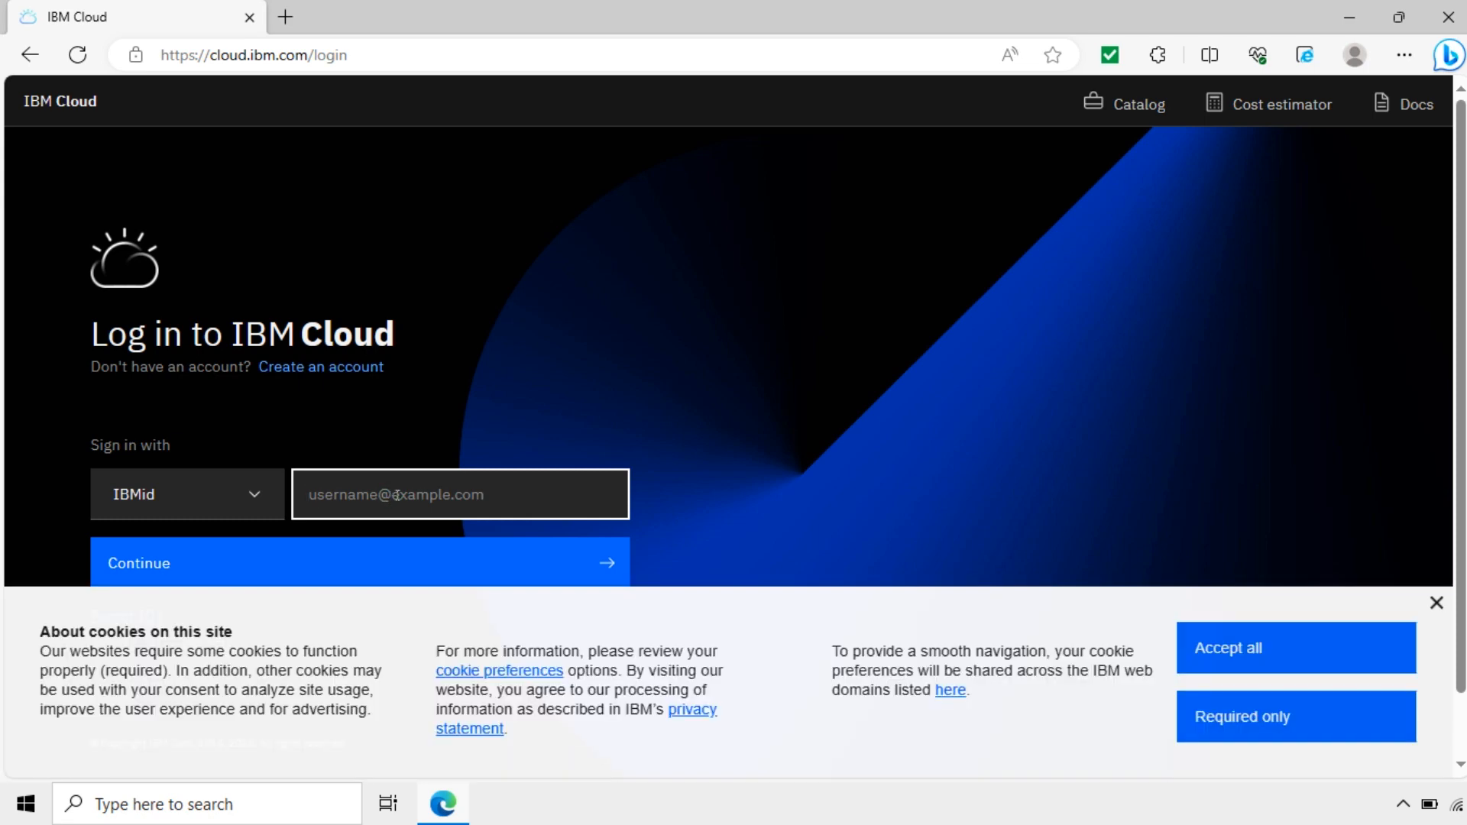
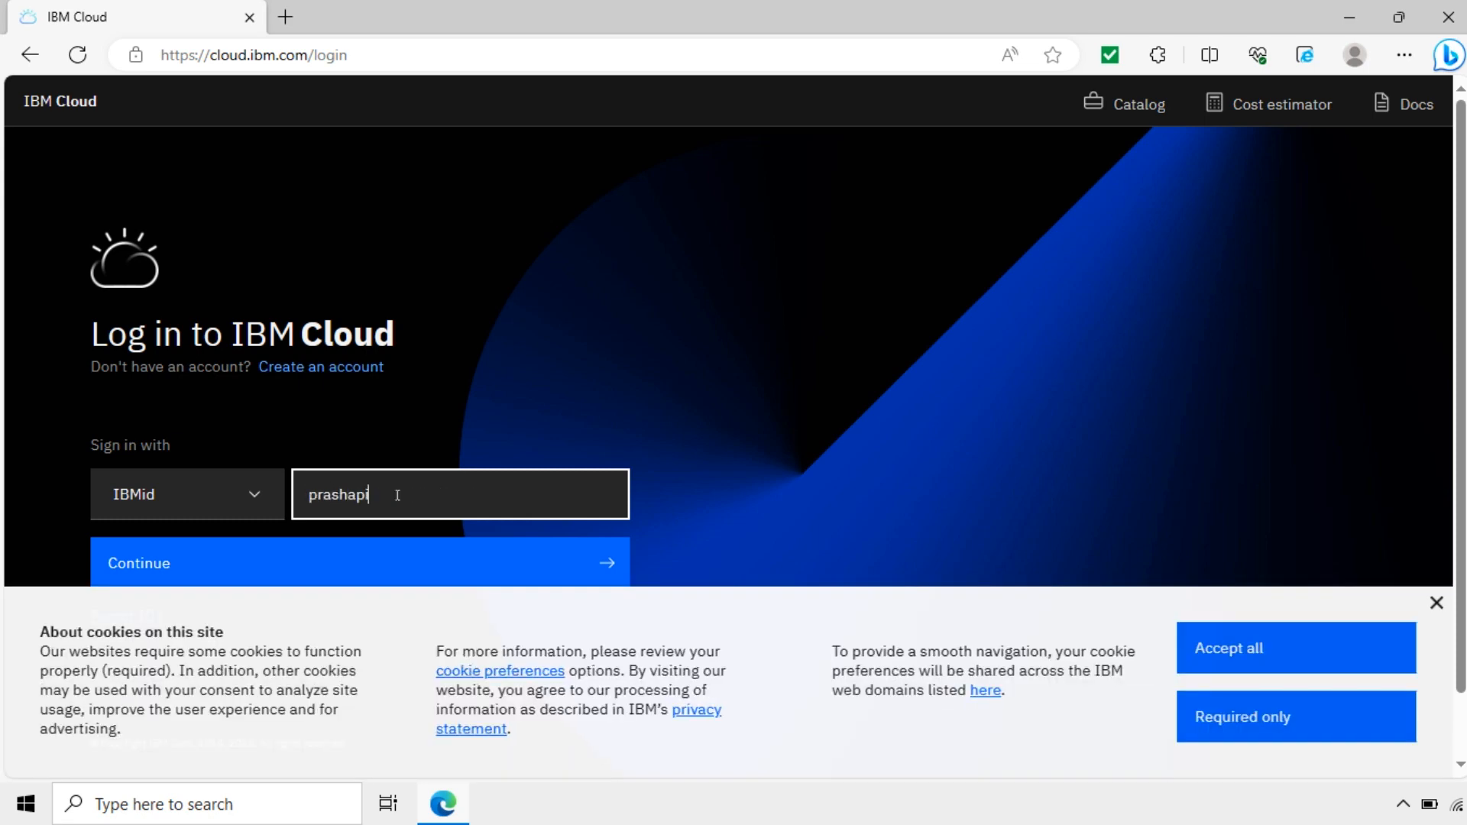
Step: Enter the IBMid e-mail address, continue, and accept all cookies
scroll(327, 497, down, 1)
click(314, 504)
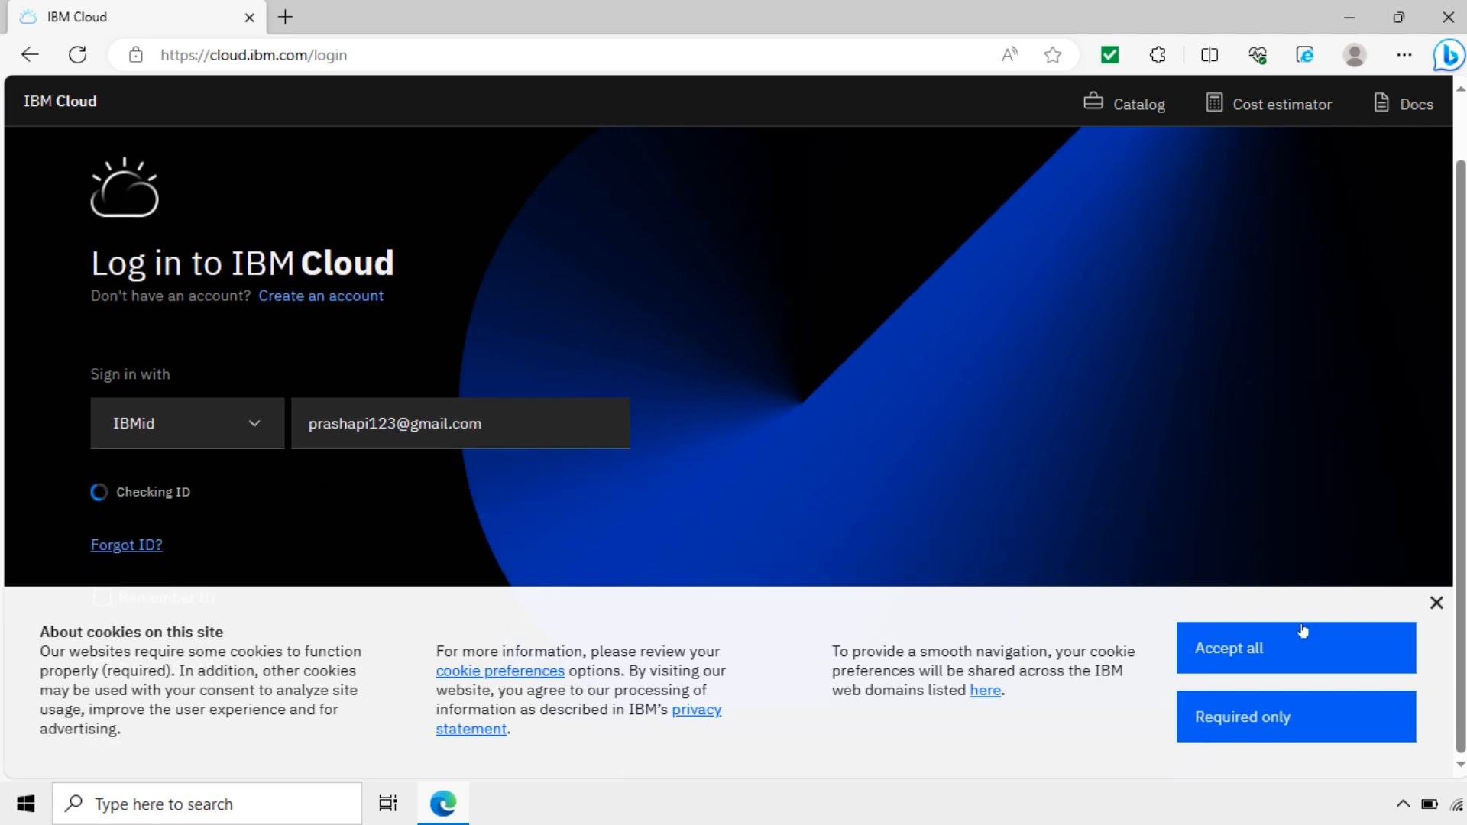
click(1303, 655)
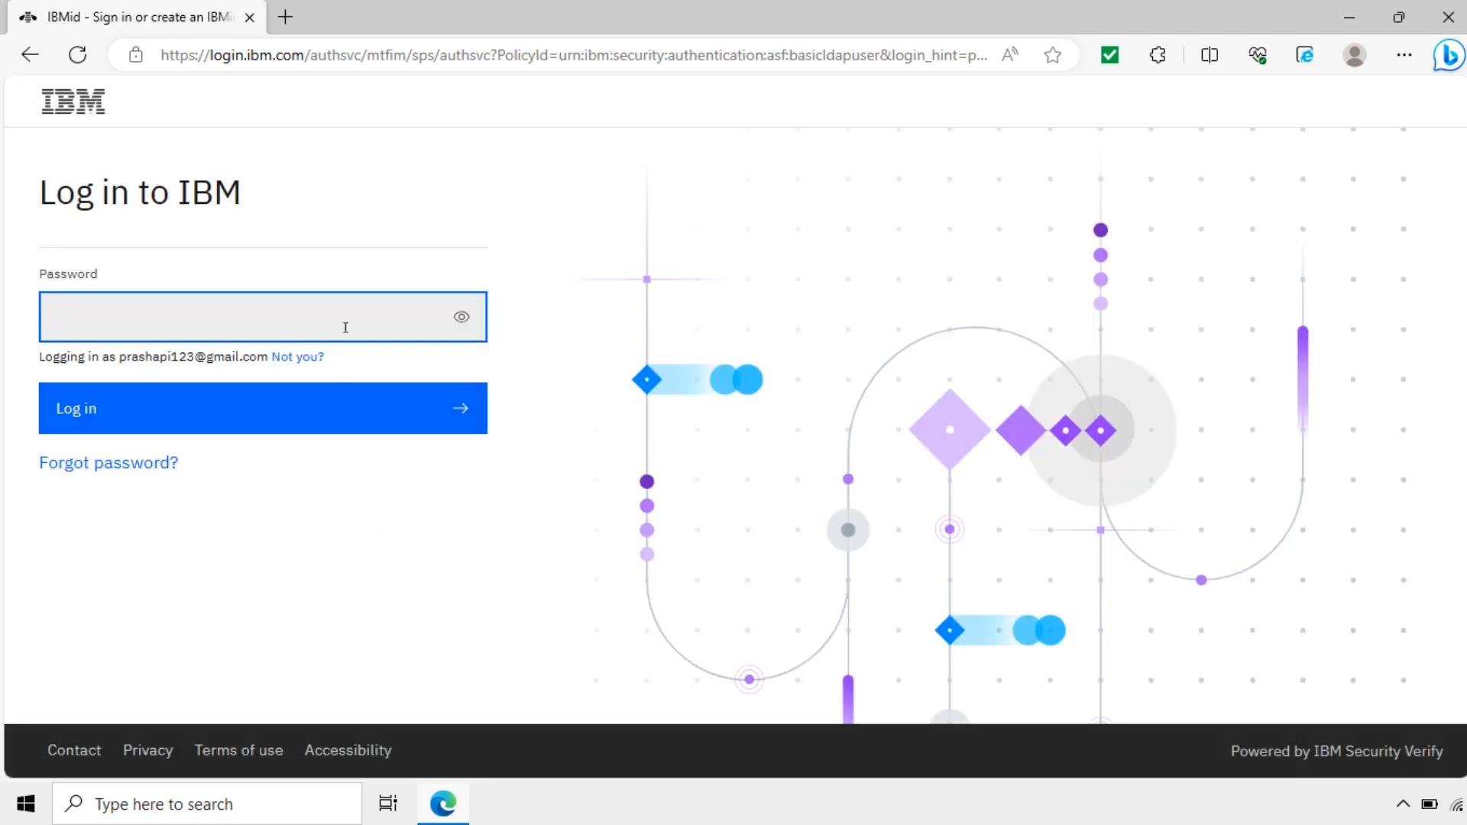
Step: Enter the account password and log in to the IBM Cloud Dashboard
click(345, 312)
text(••••••••)
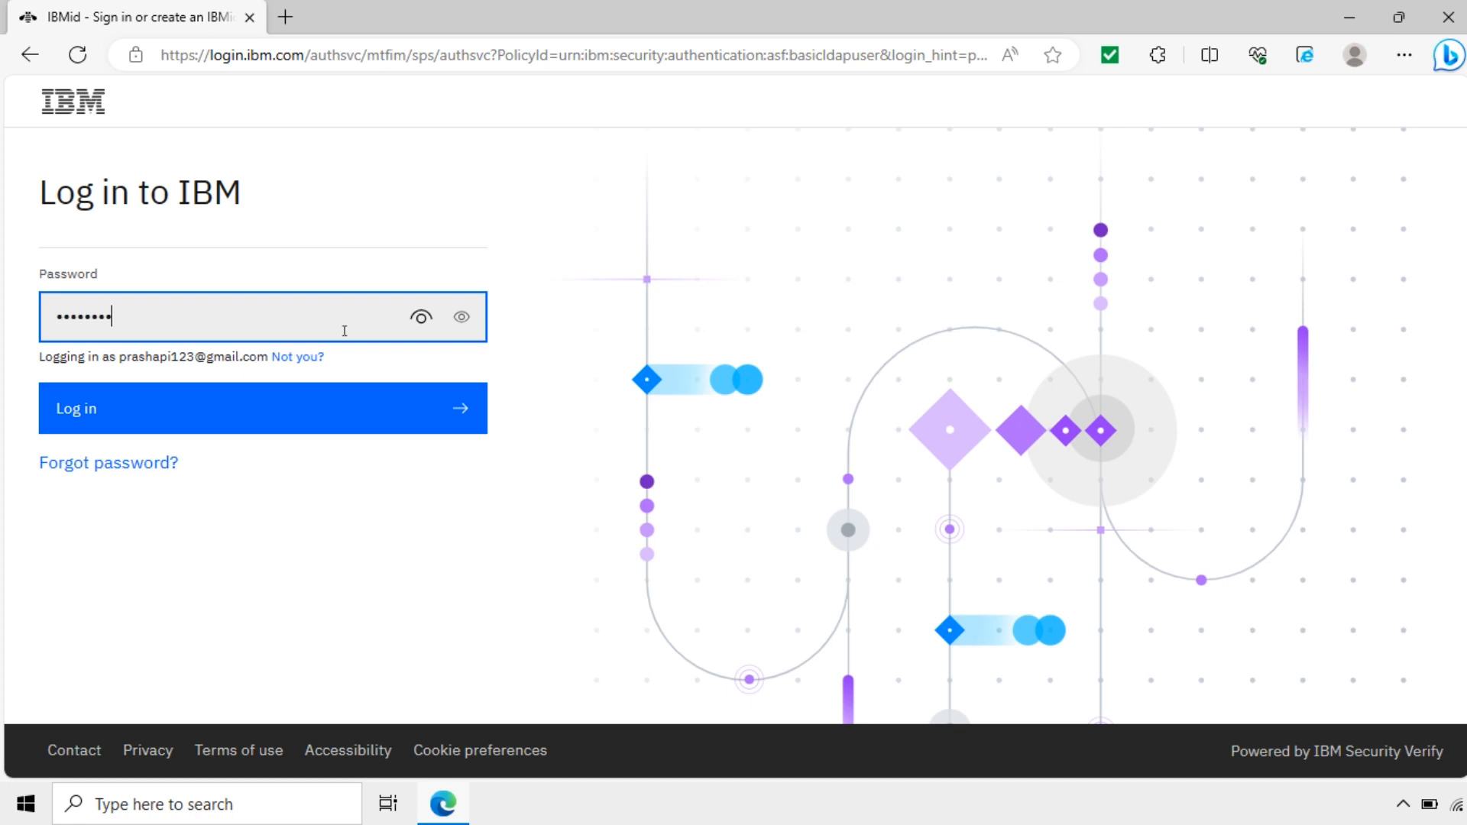
text(••)
click(245, 399)
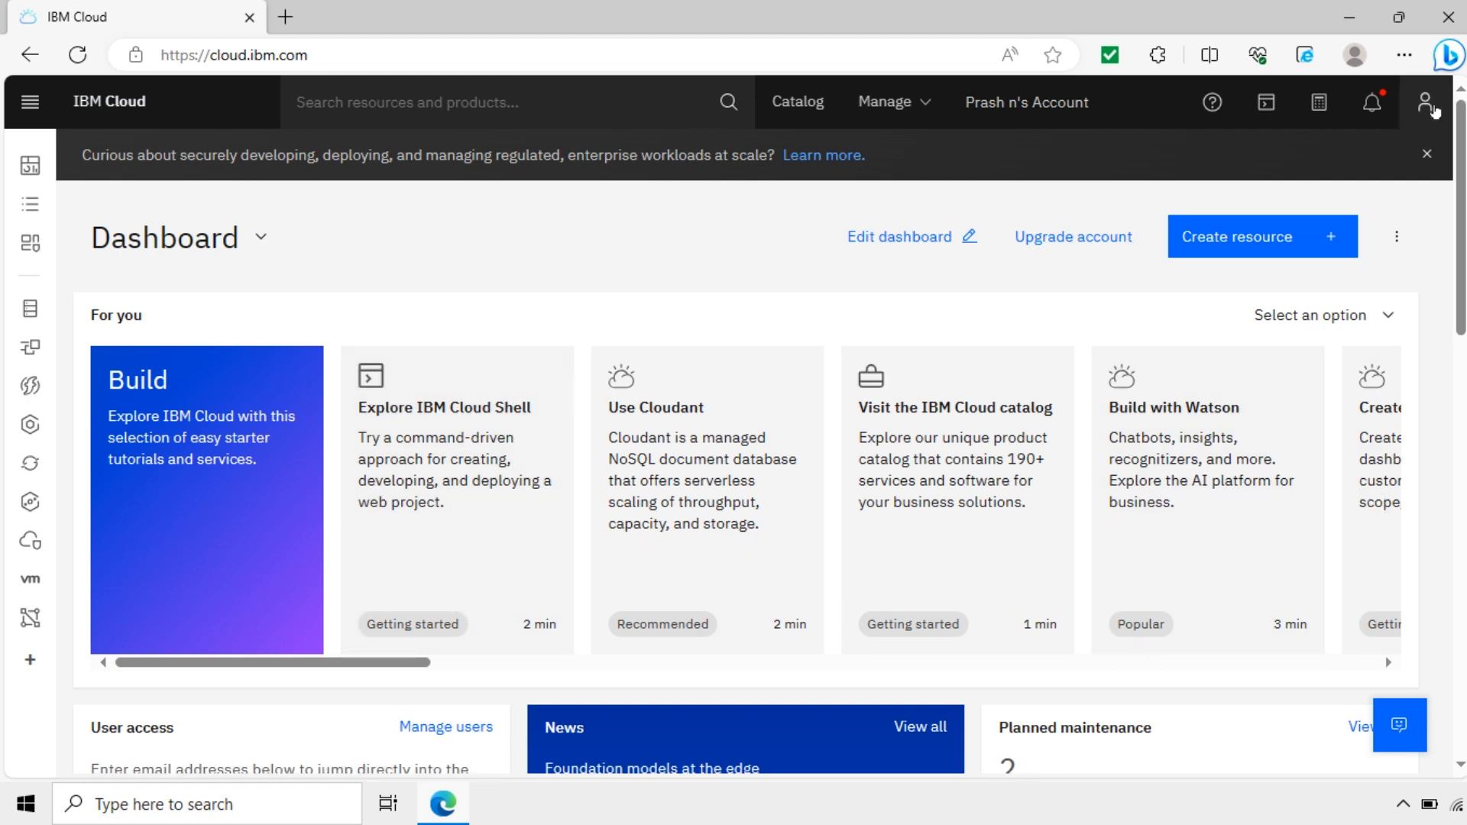
Step: Search for 'cloudant' and open the Cloudant service catalog page
click(1425, 102)
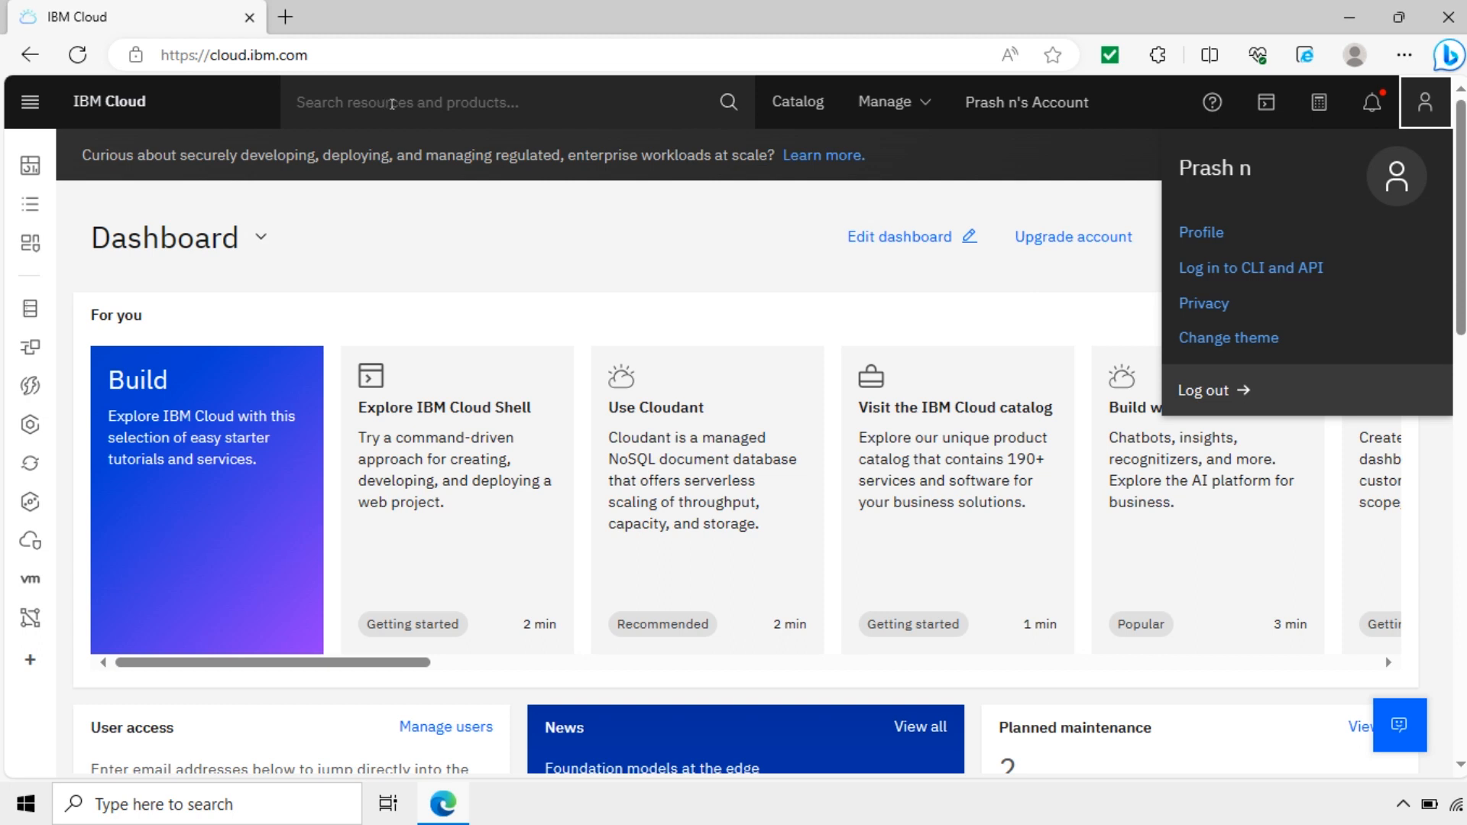
click(392, 104)
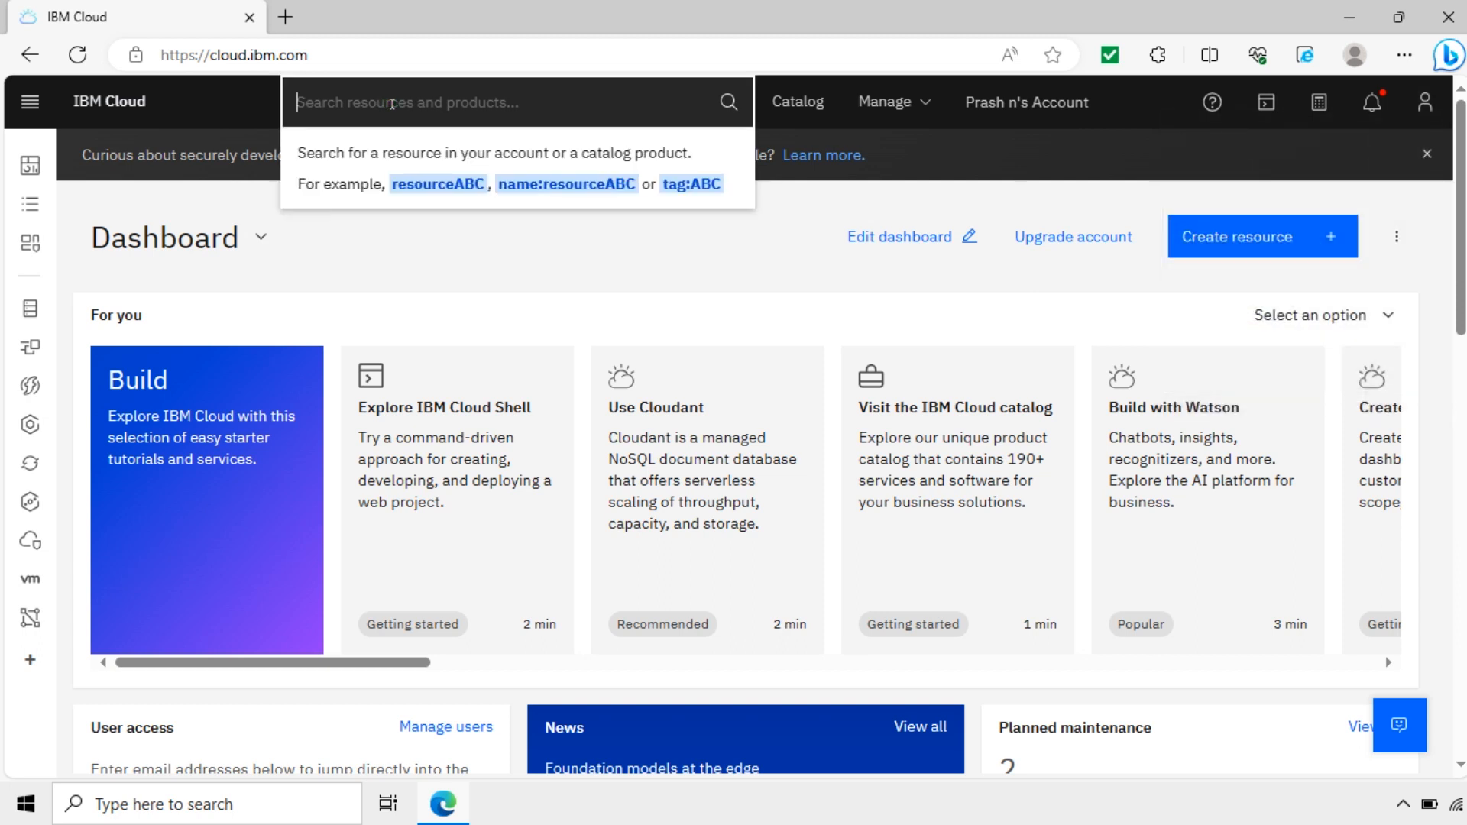
text(cloudan)
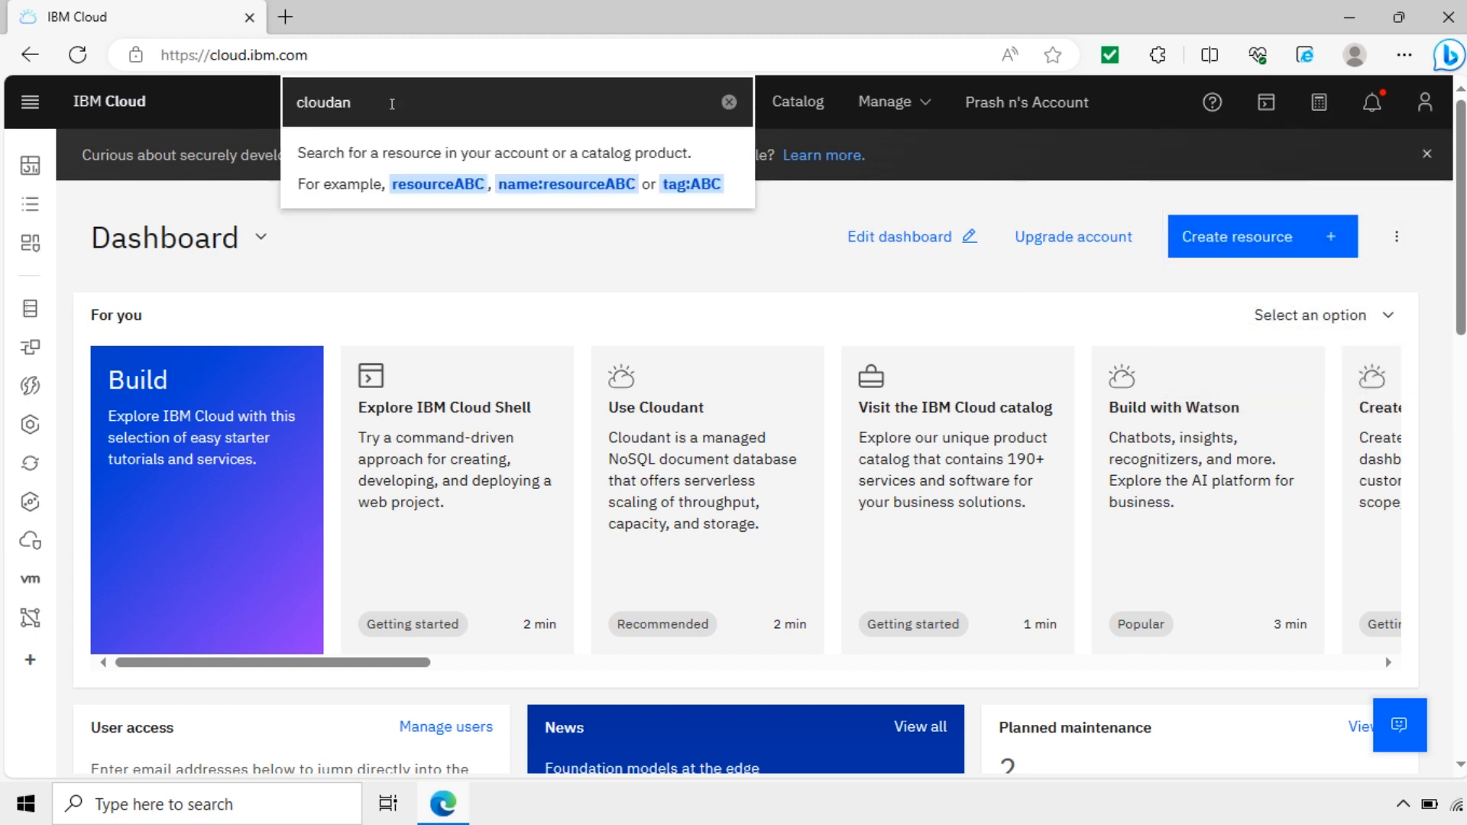
text(t)
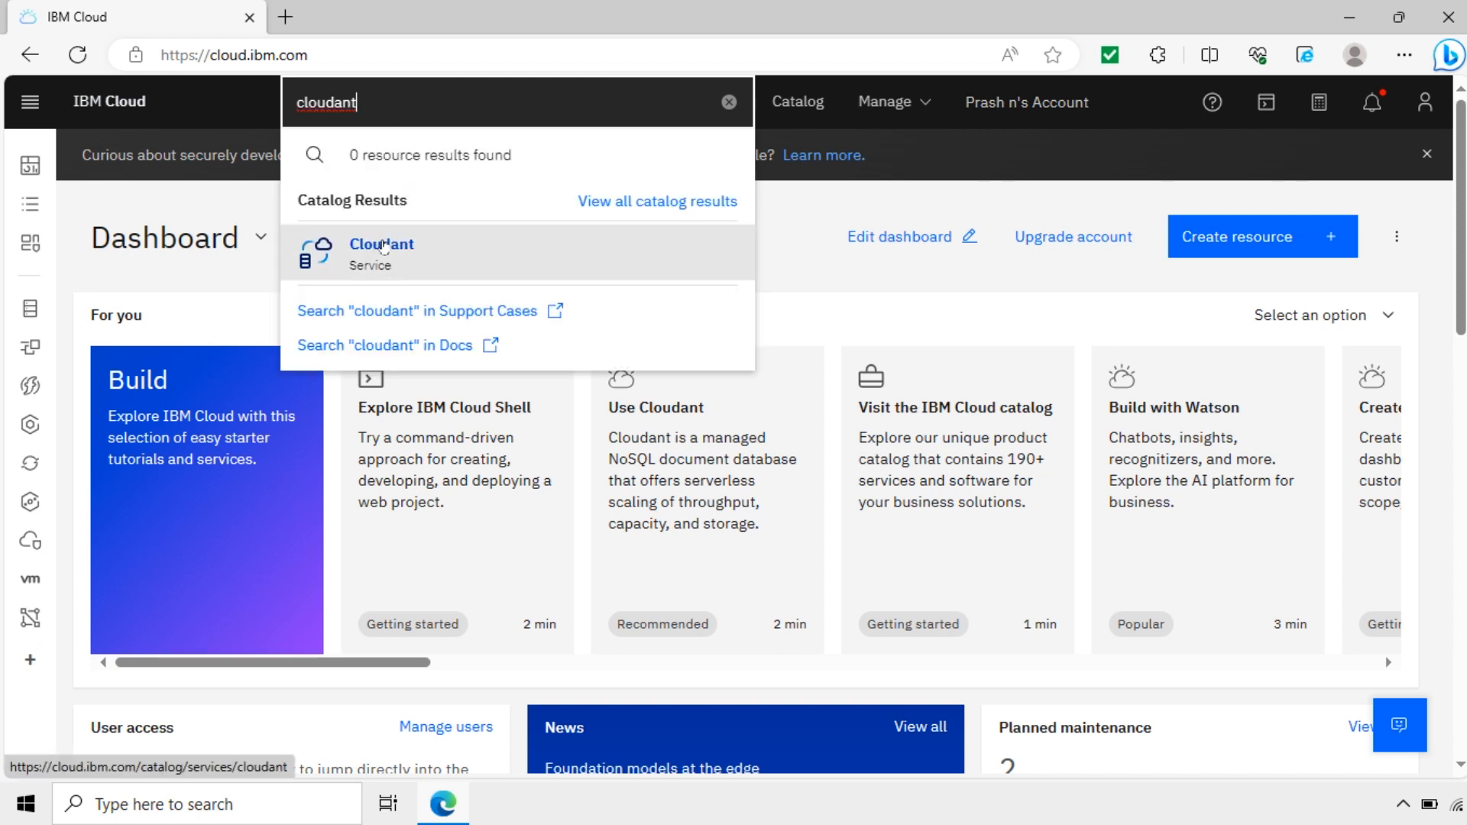
click(389, 248)
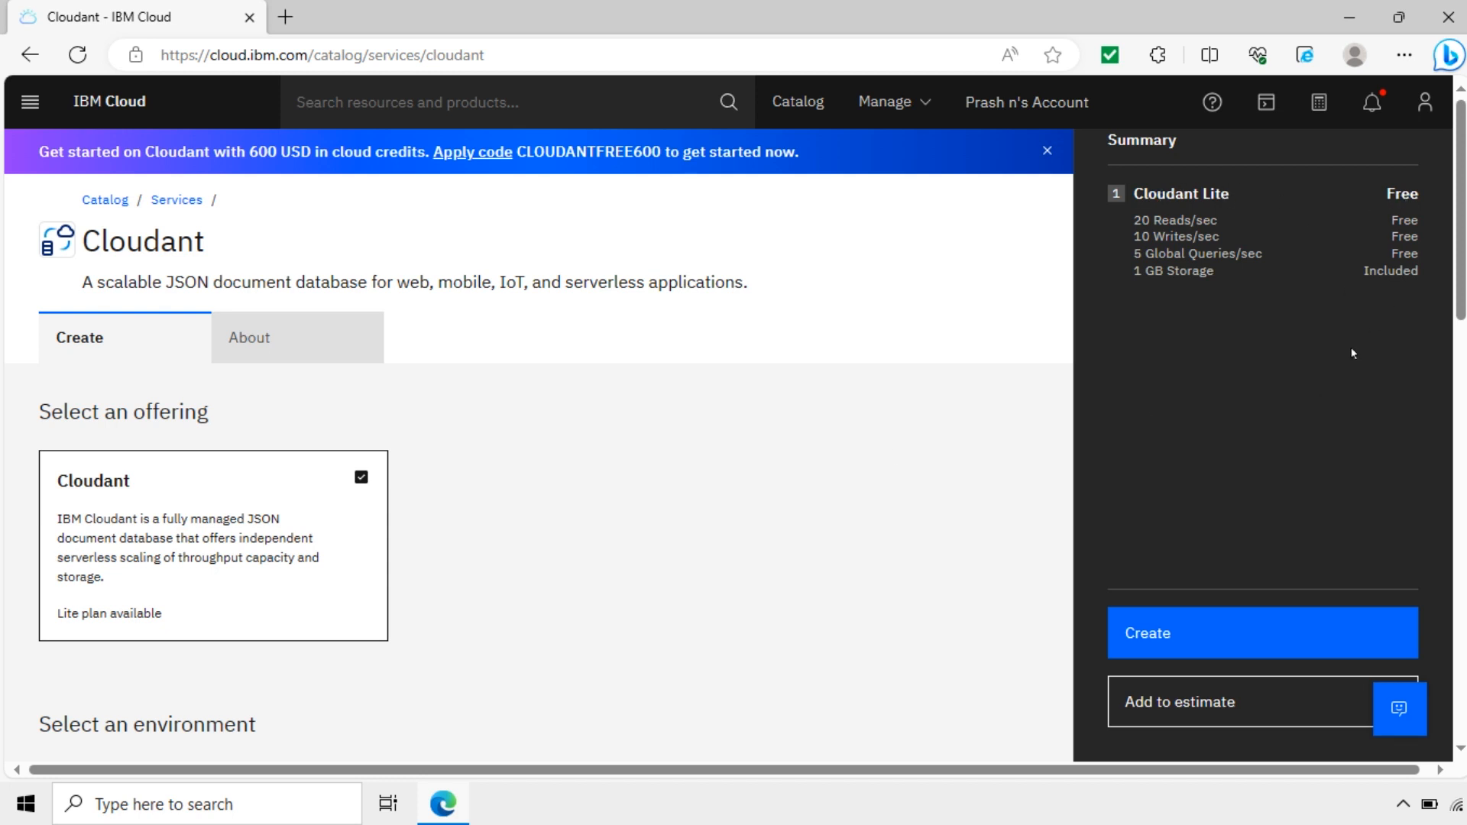
Step: Review the available regions and keep London for the Cloudant instance
scroll(364, 449, down, 5)
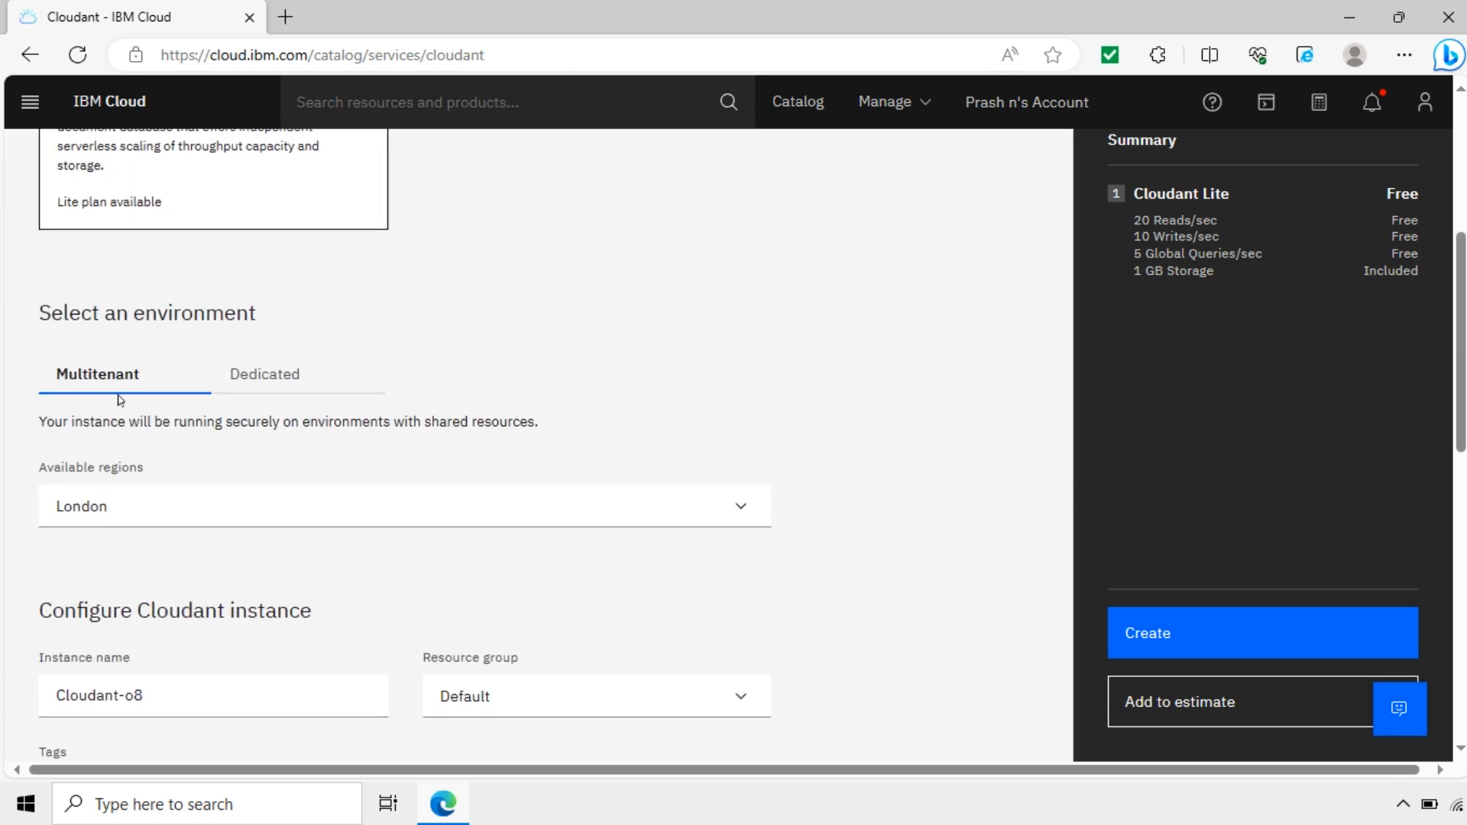
click(472, 506)
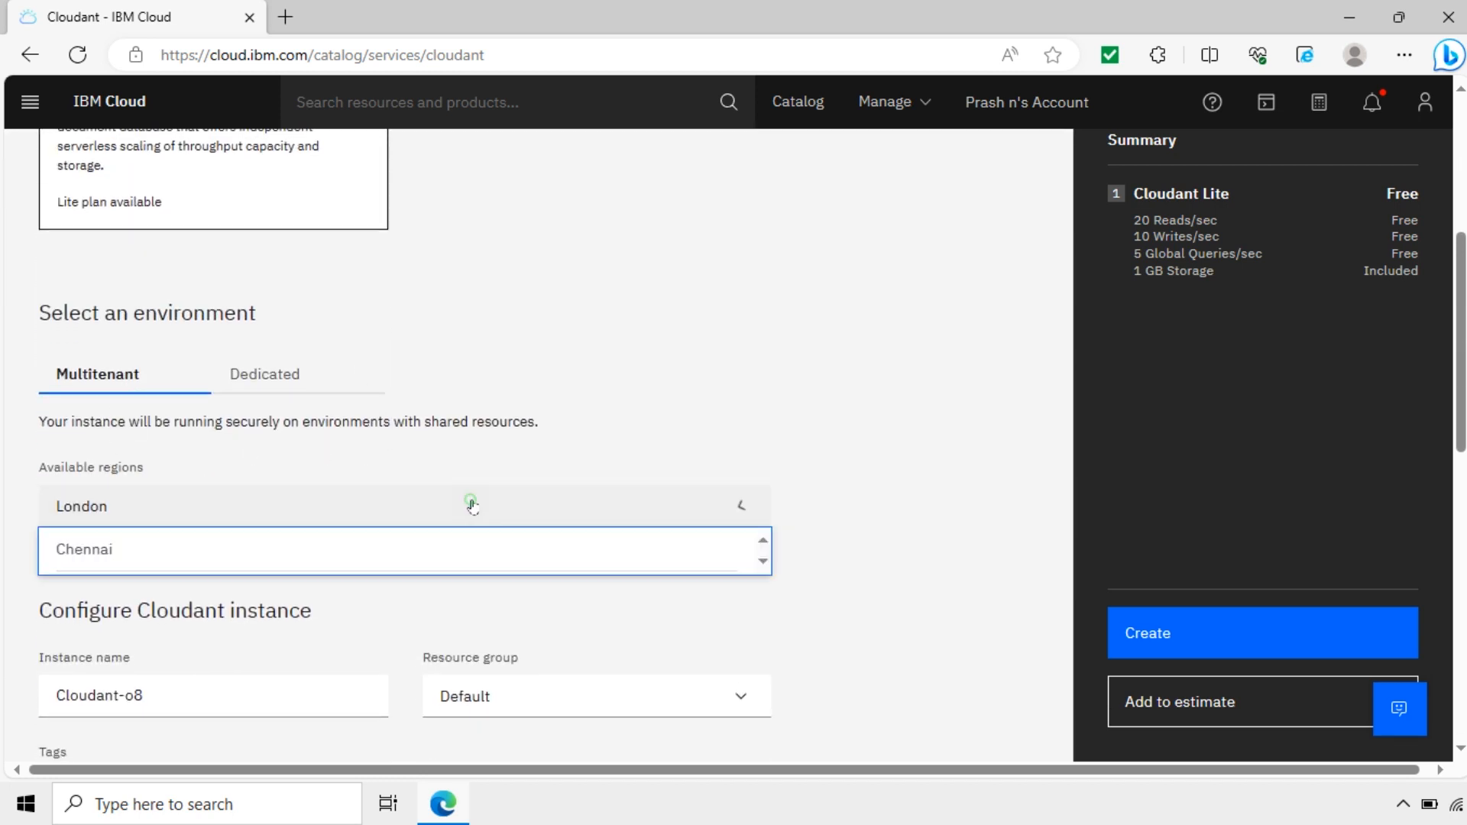
click(469, 505)
scroll(517, 506, down, 2)
scroll(518, 507, down, 2)
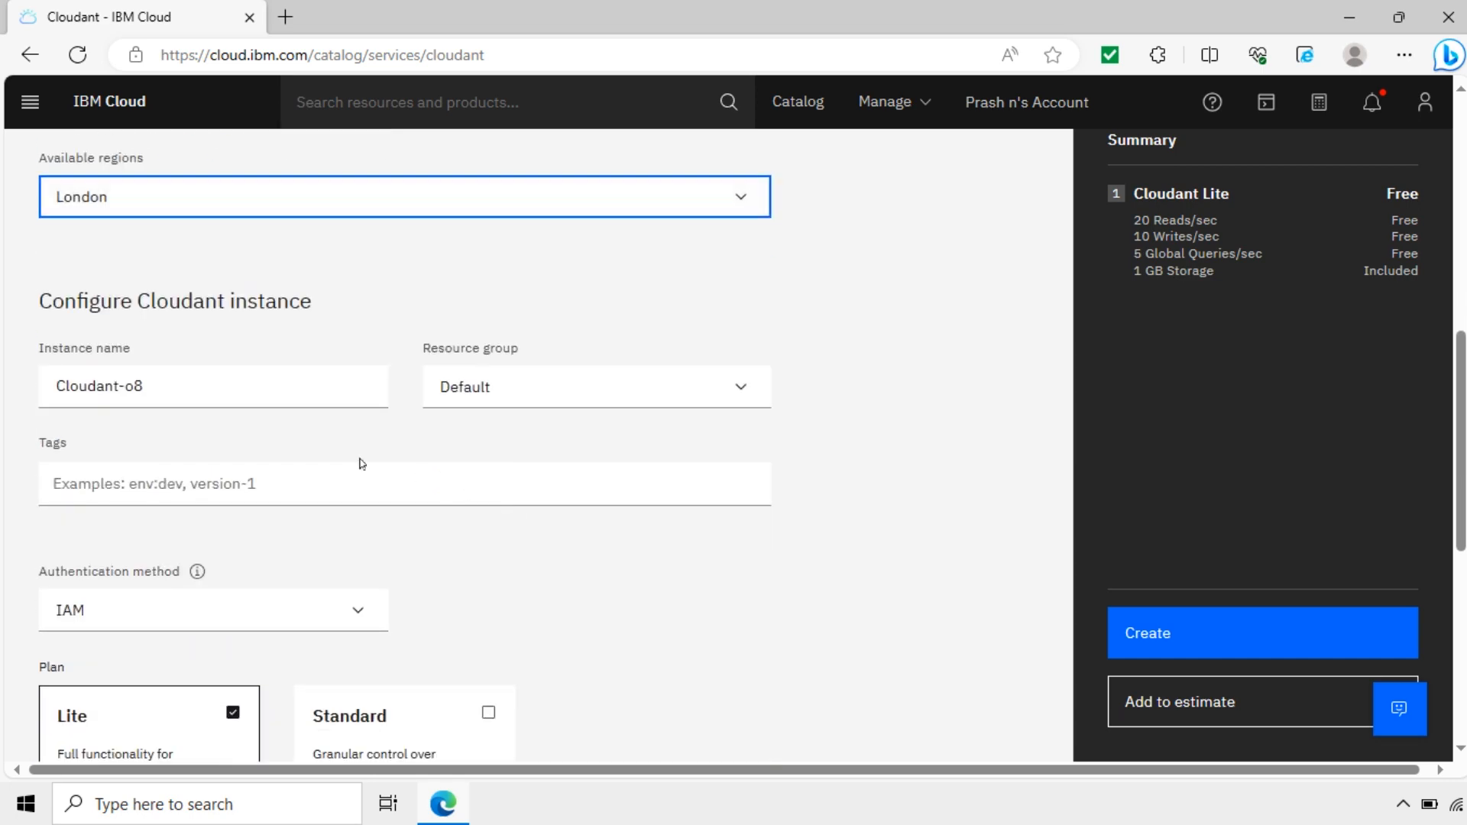
scroll(149, 360, up, 4)
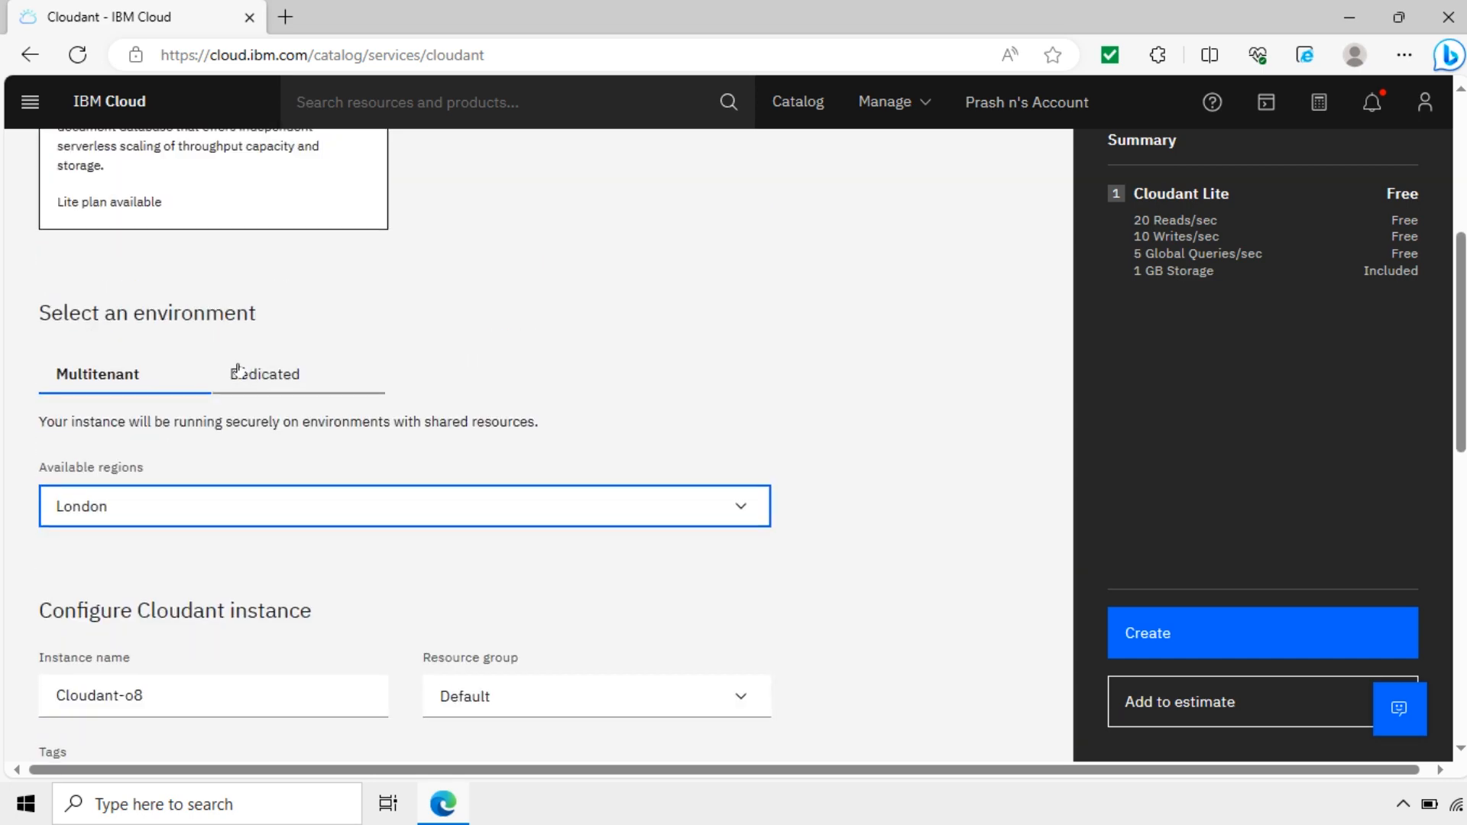
Step: Look at Dedicated, return to Multitenant, and create the Lite instance Cloudant-o8
click(290, 375)
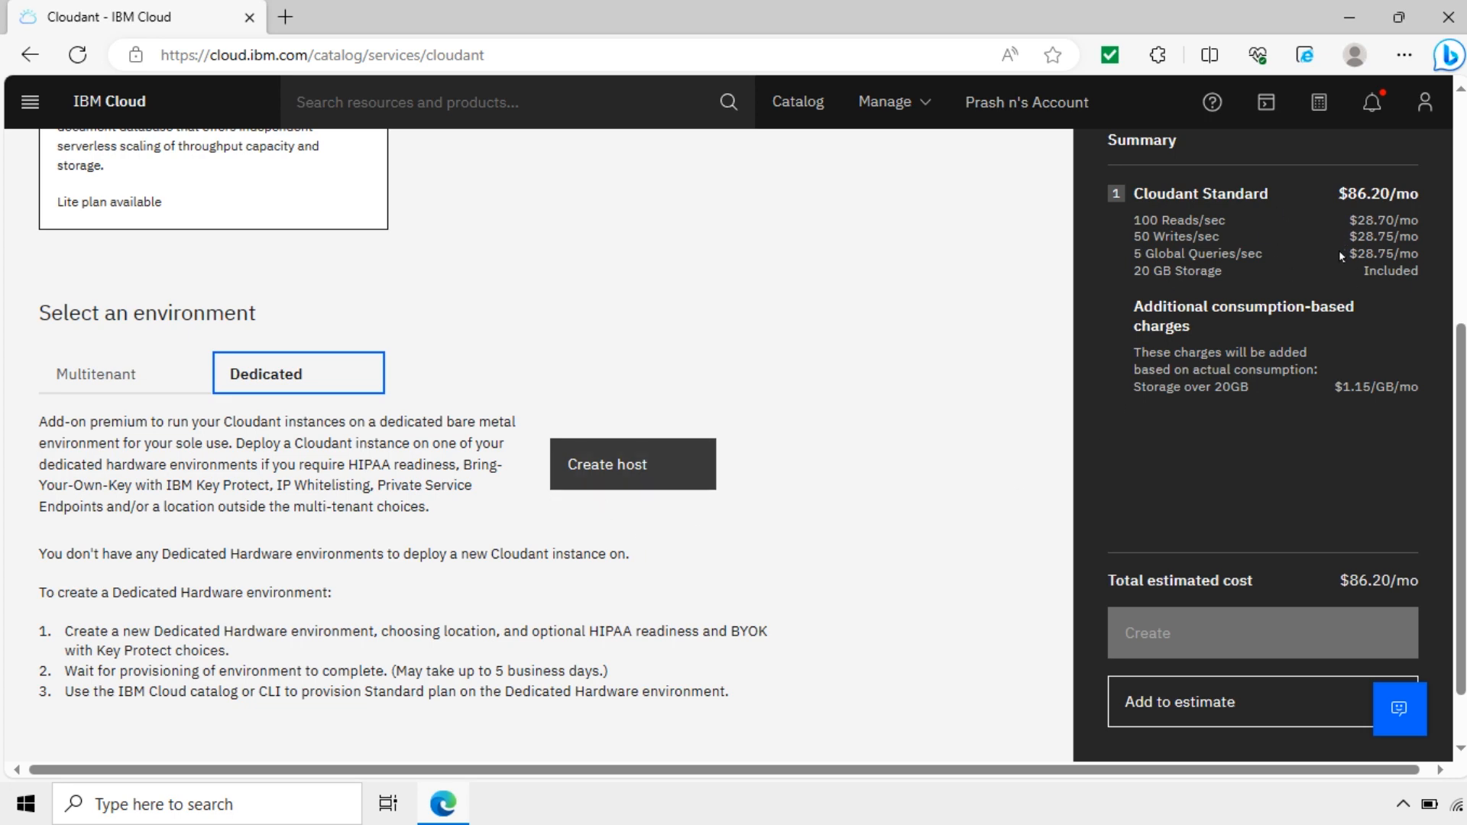
click(98, 380)
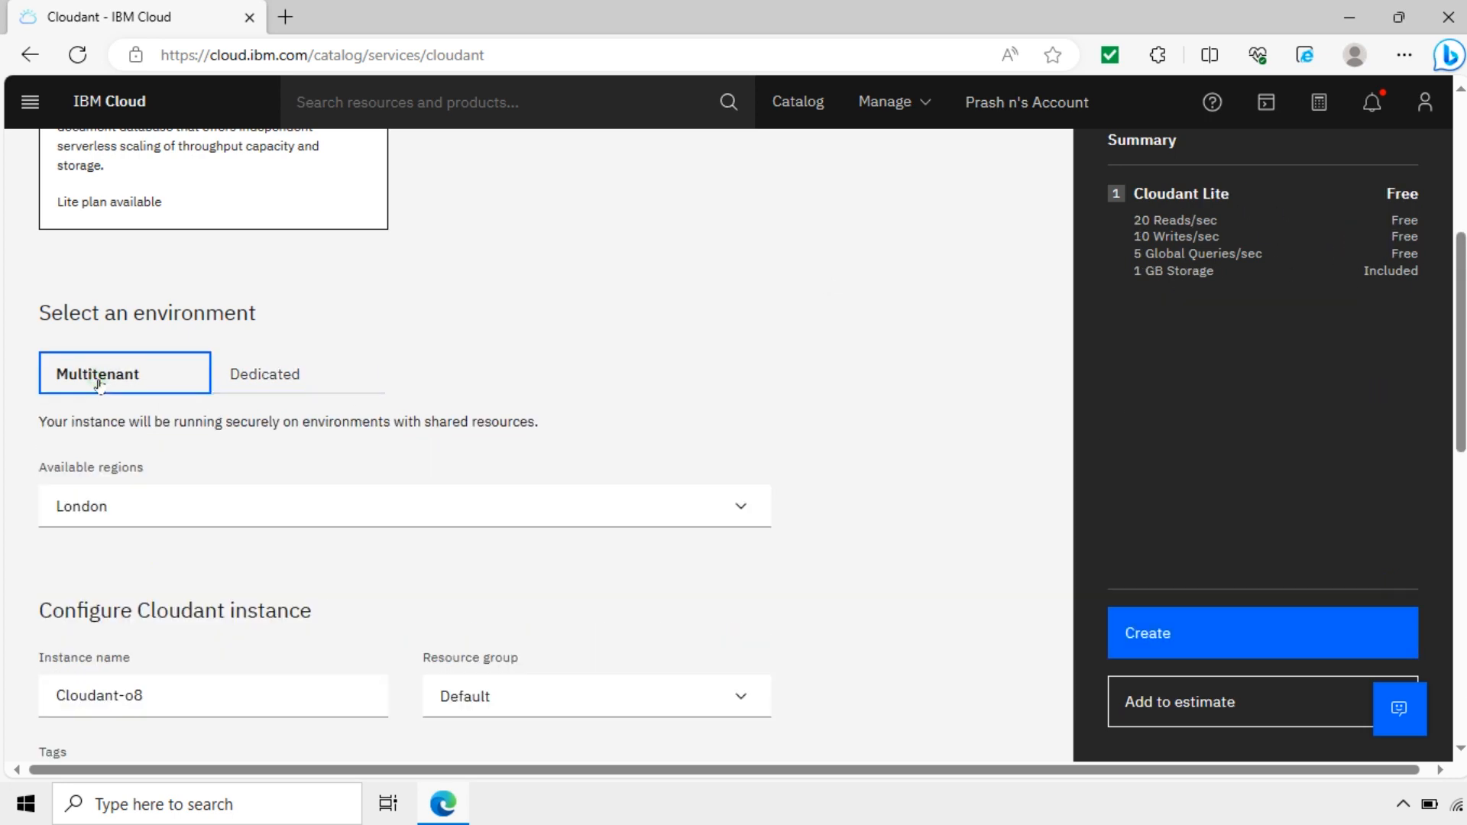
scroll(709, 517, down, 7)
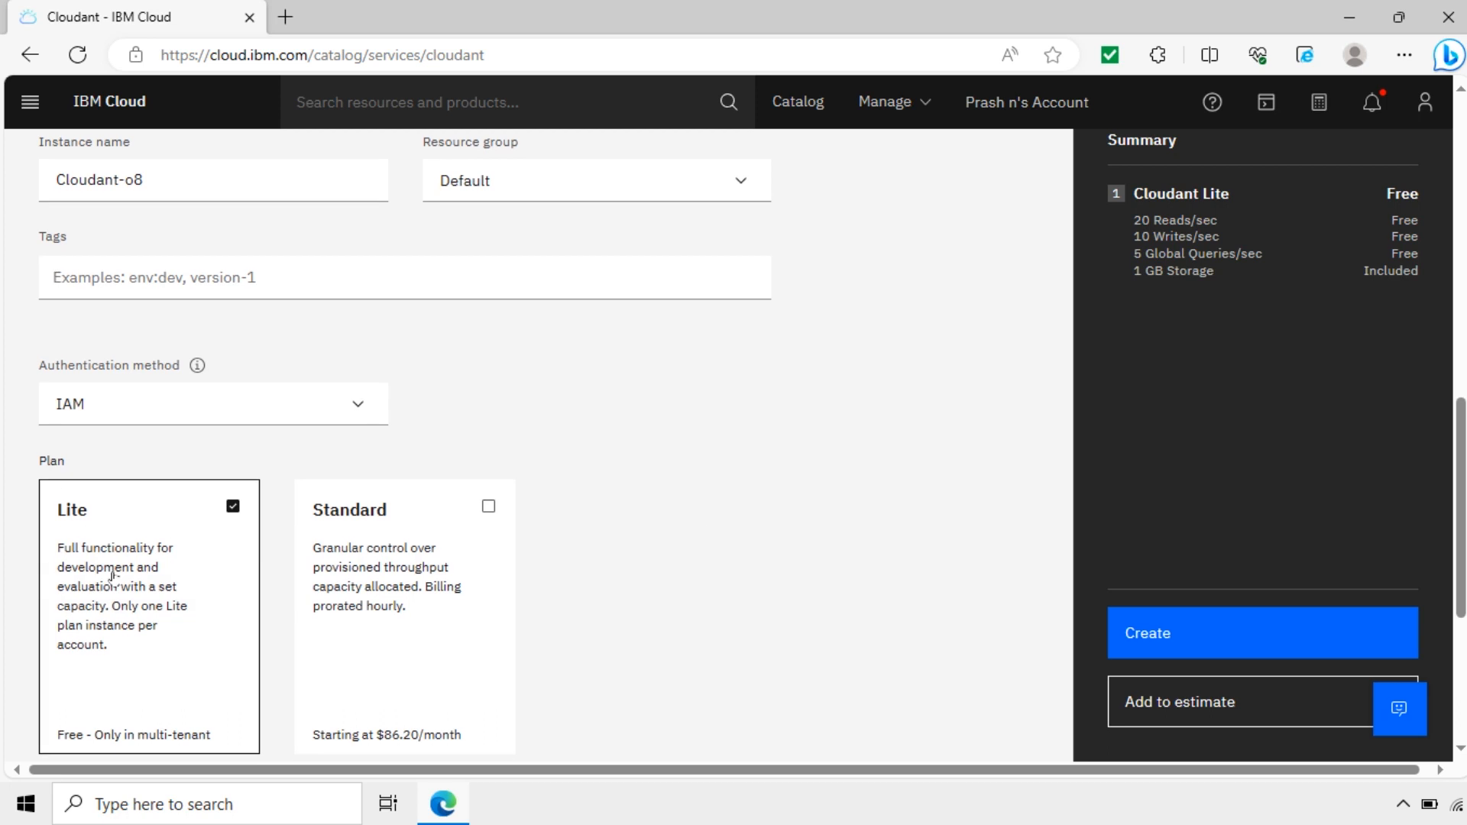
scroll(125, 609, down, 4)
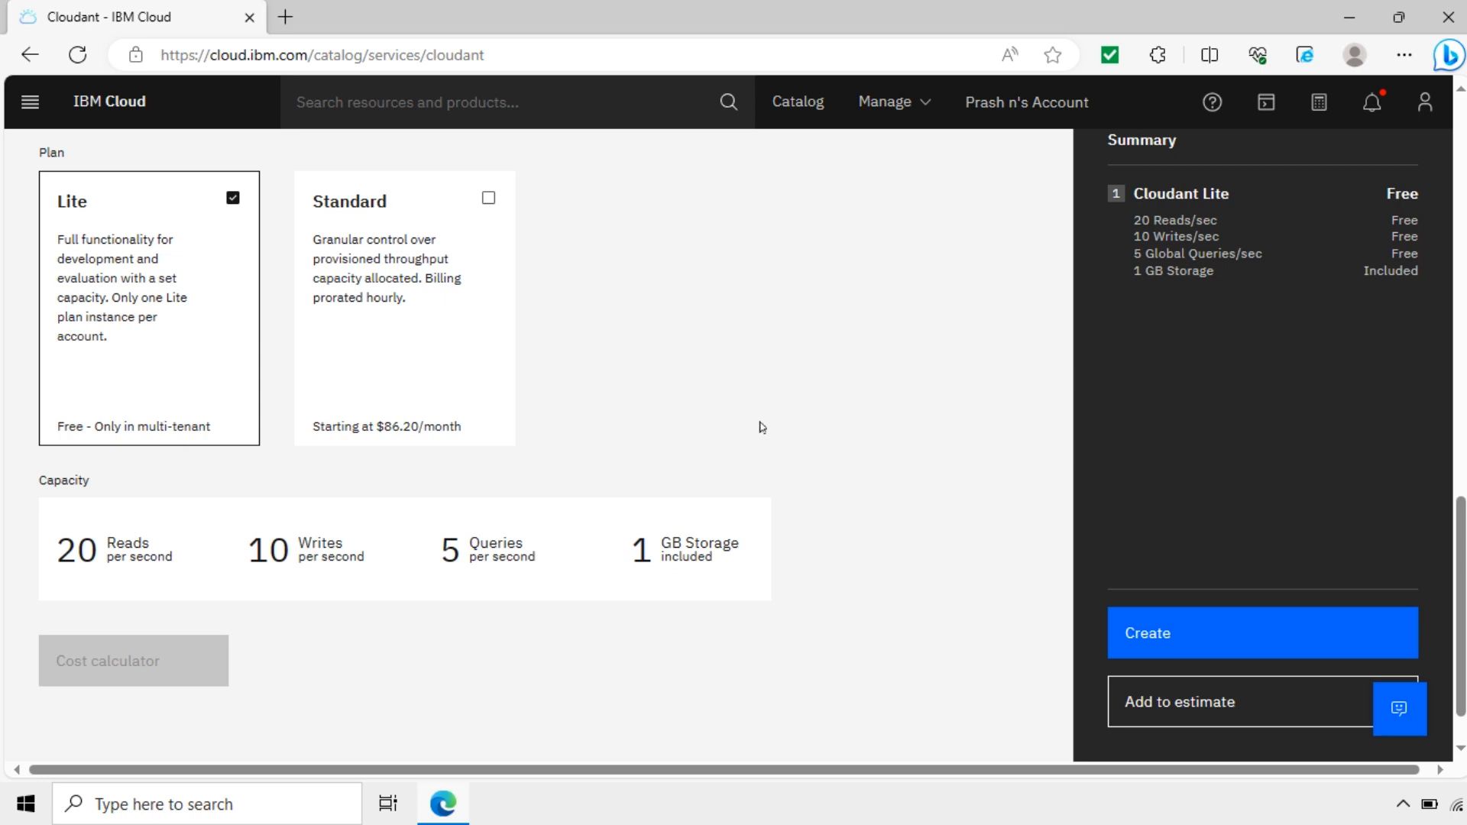
scroll(761, 427, up, 10)
scroll(757, 426, down, 5)
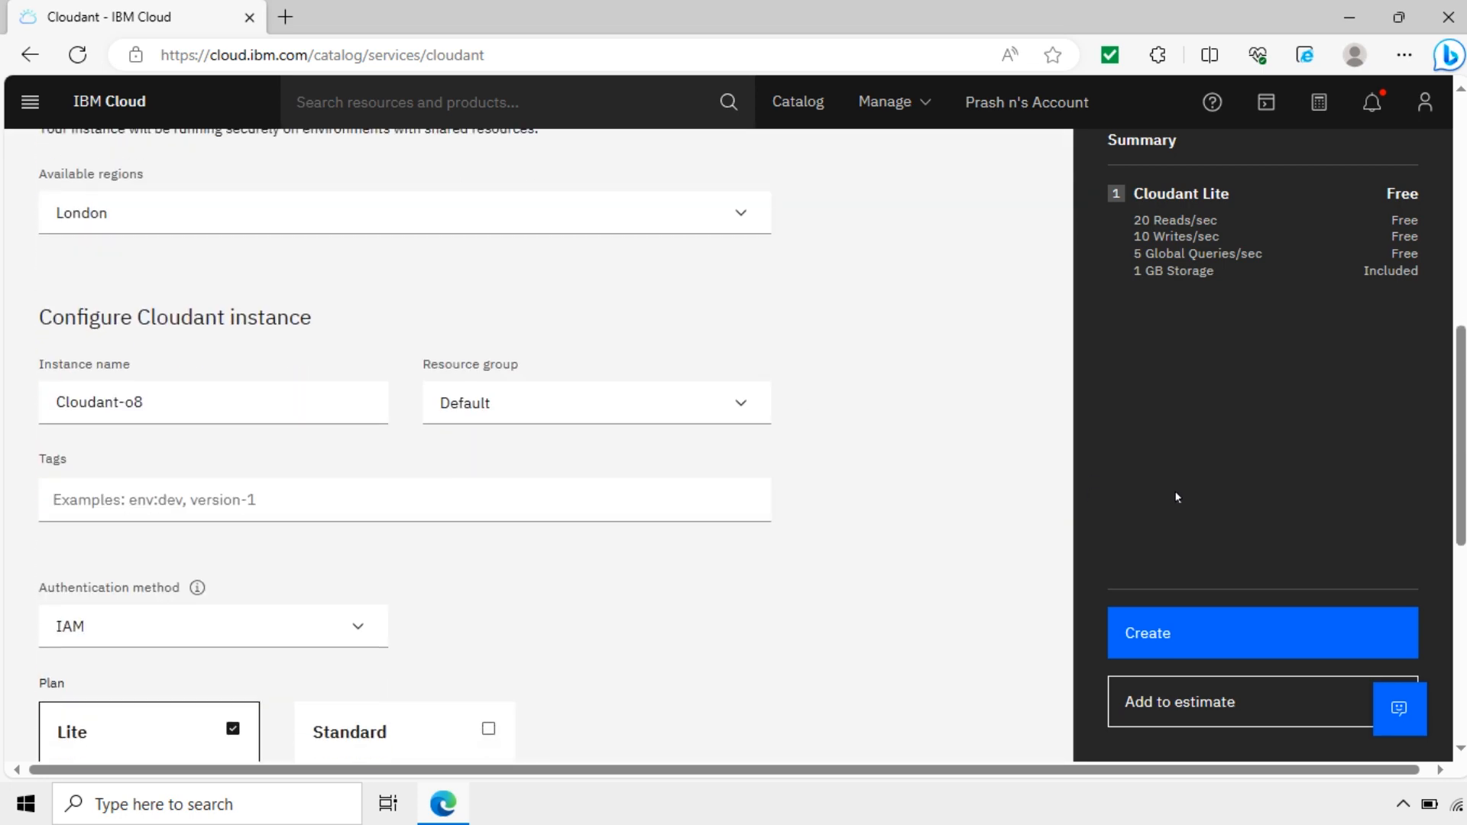
click(1233, 646)
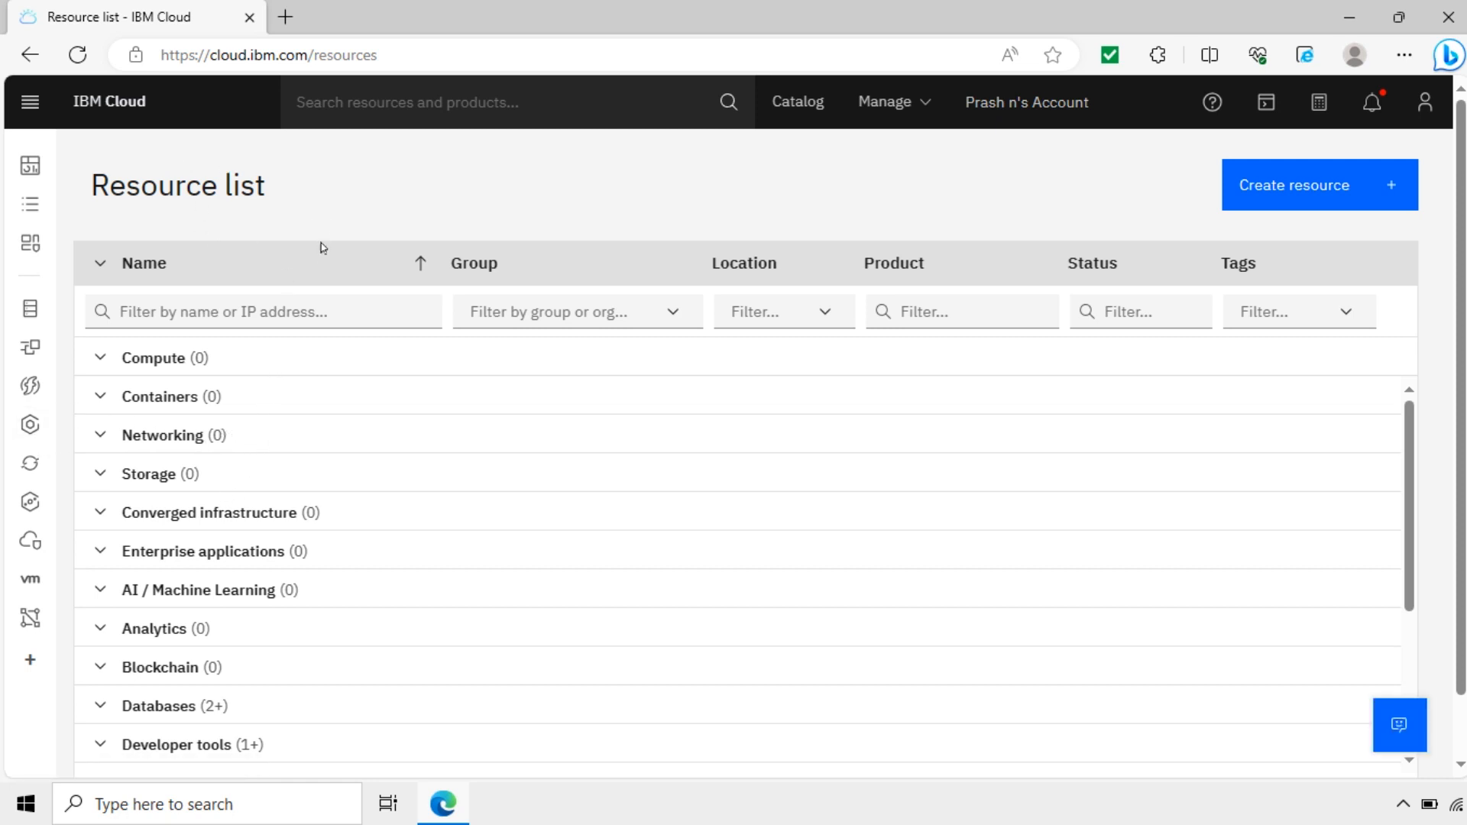
Step: Expand Databases in the resource list and open Cloudant-o8's service details
scroll(354, 499, down, 1)
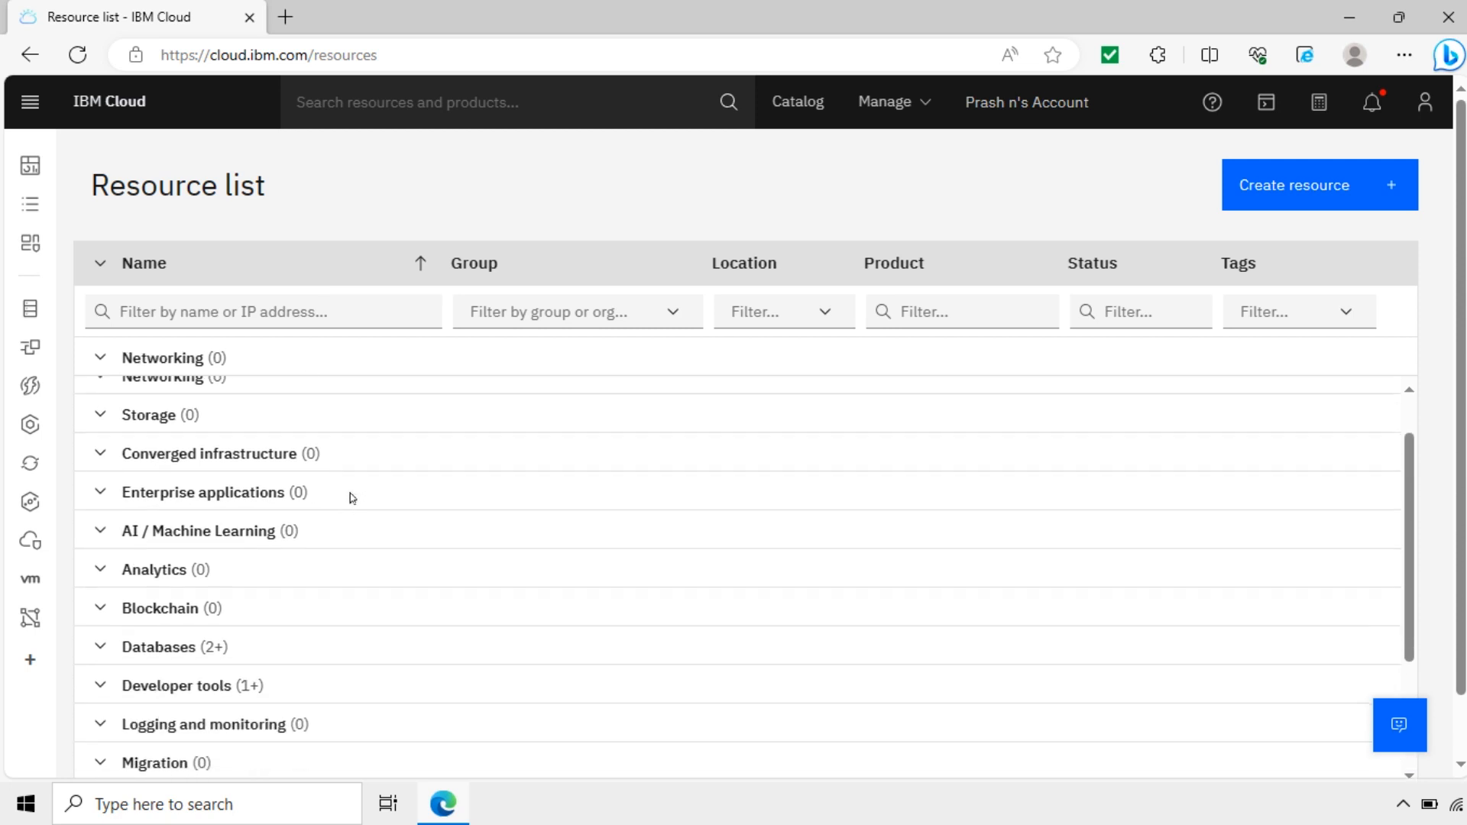
click(100, 648)
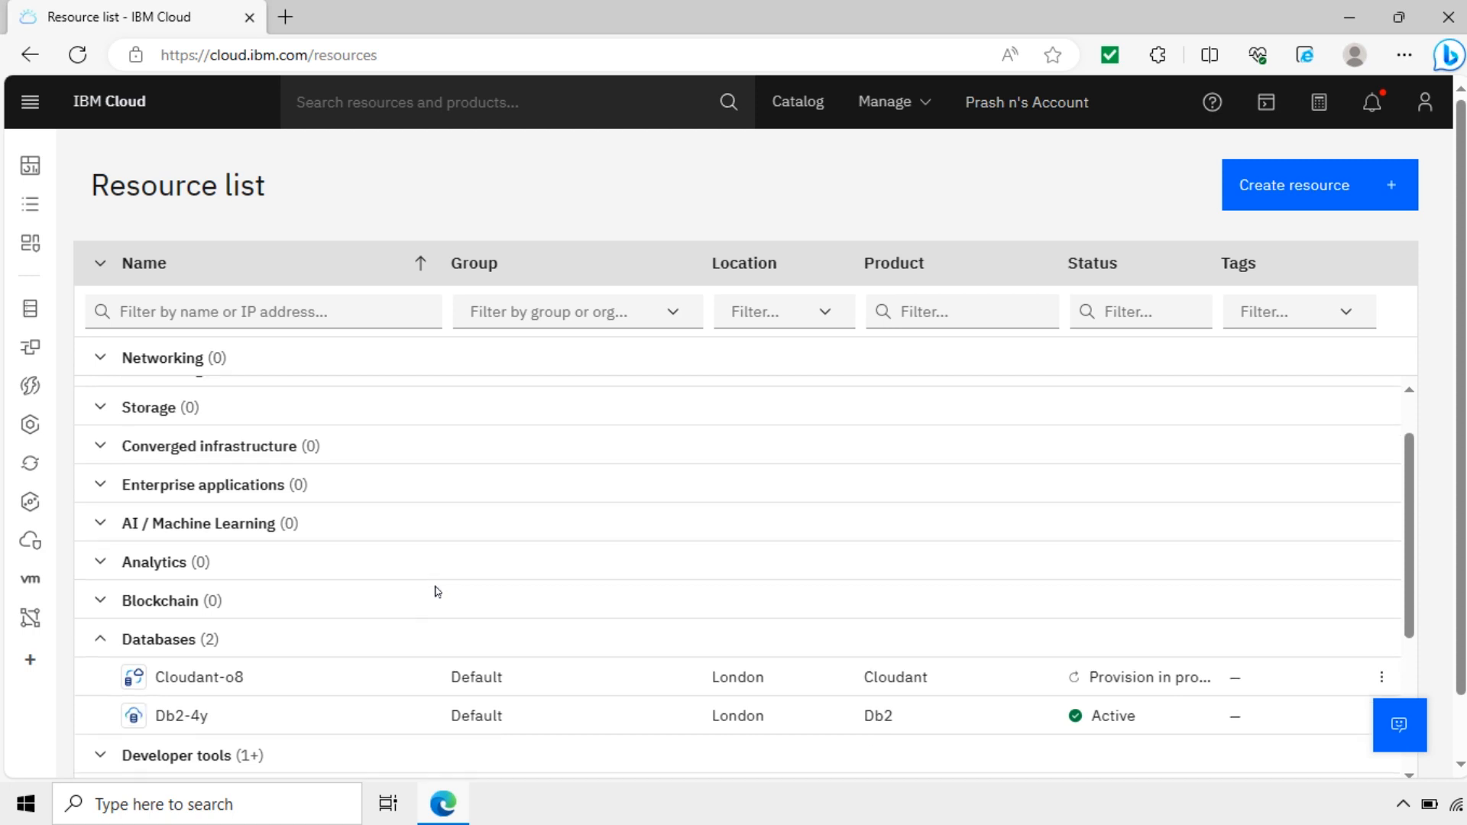
scroll(417, 595, down, 2)
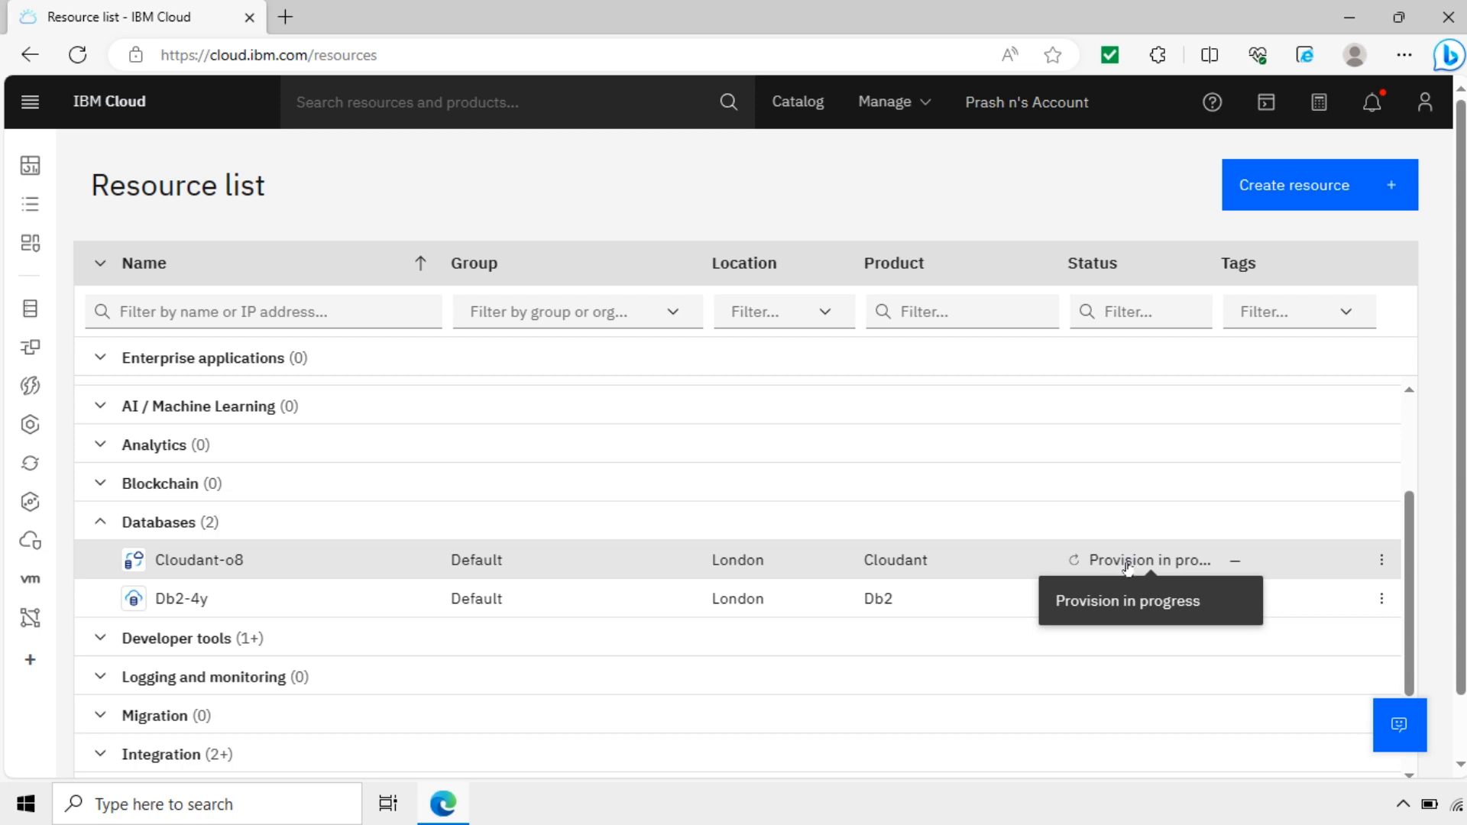
click(1382, 560)
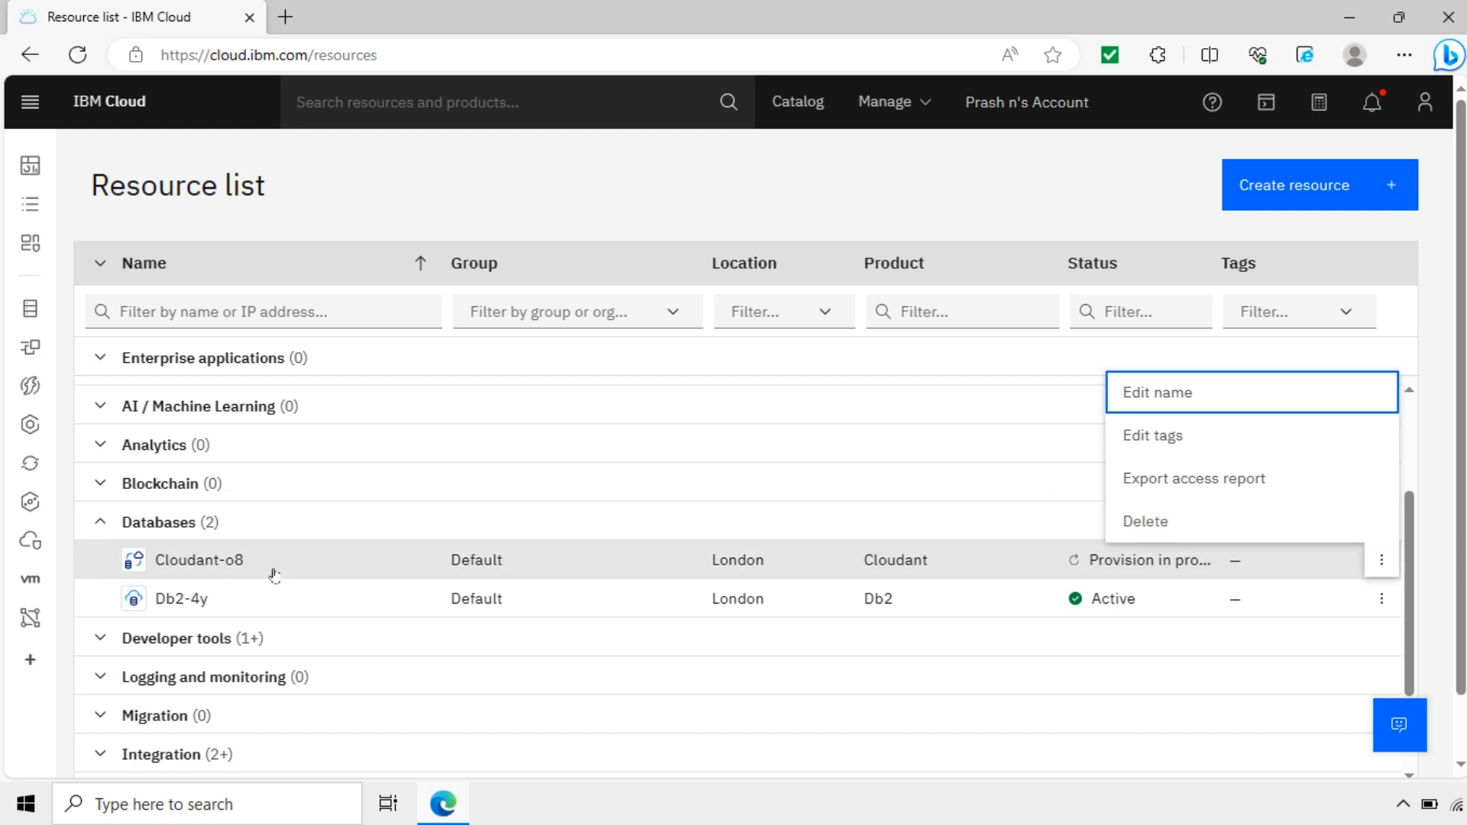
click(215, 566)
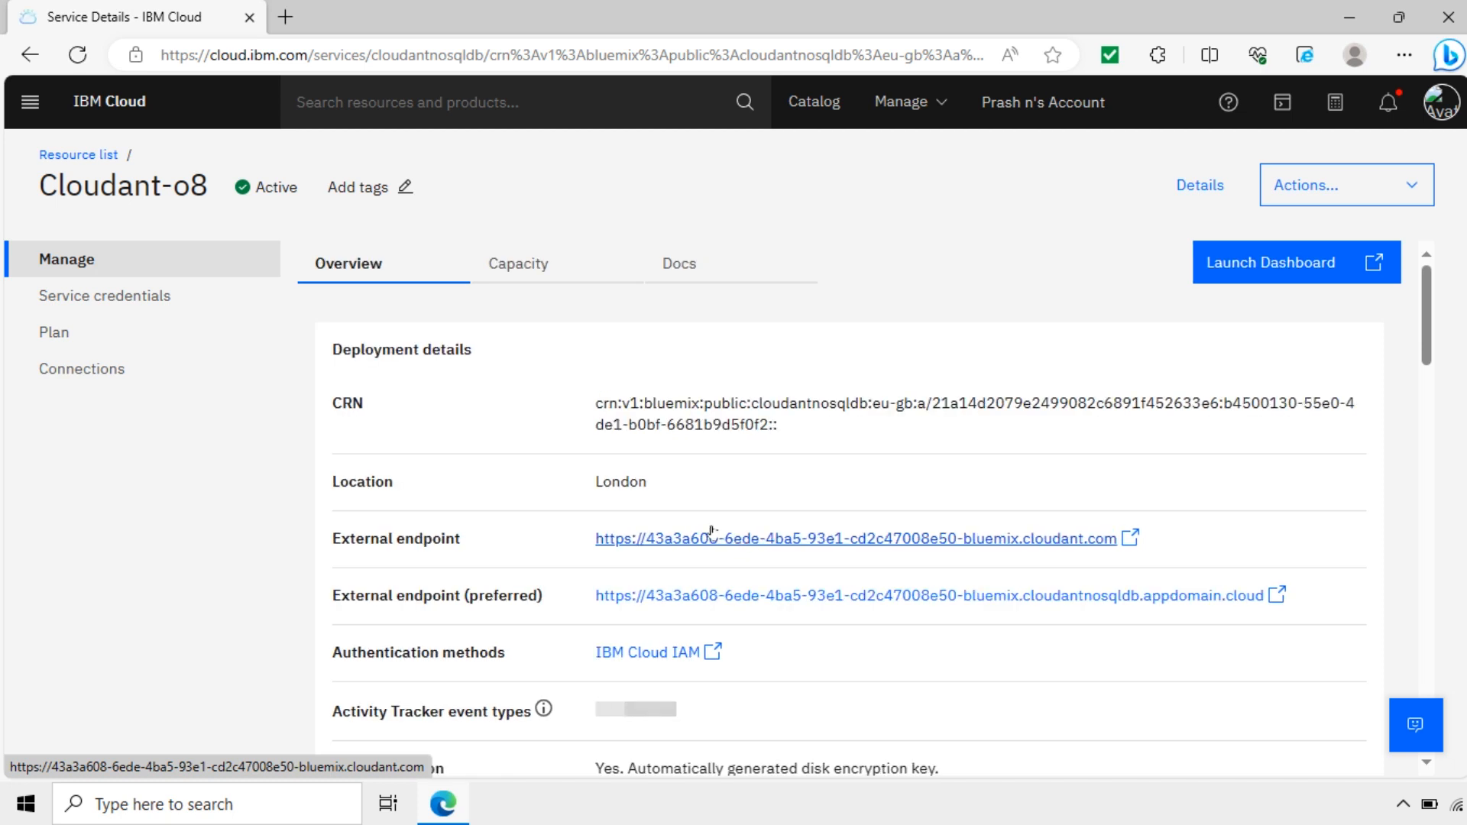
Step: Review Cloudant-o8's deployment and capacity details, then view its Plan page with Lite current
drag(595, 405, 797, 405)
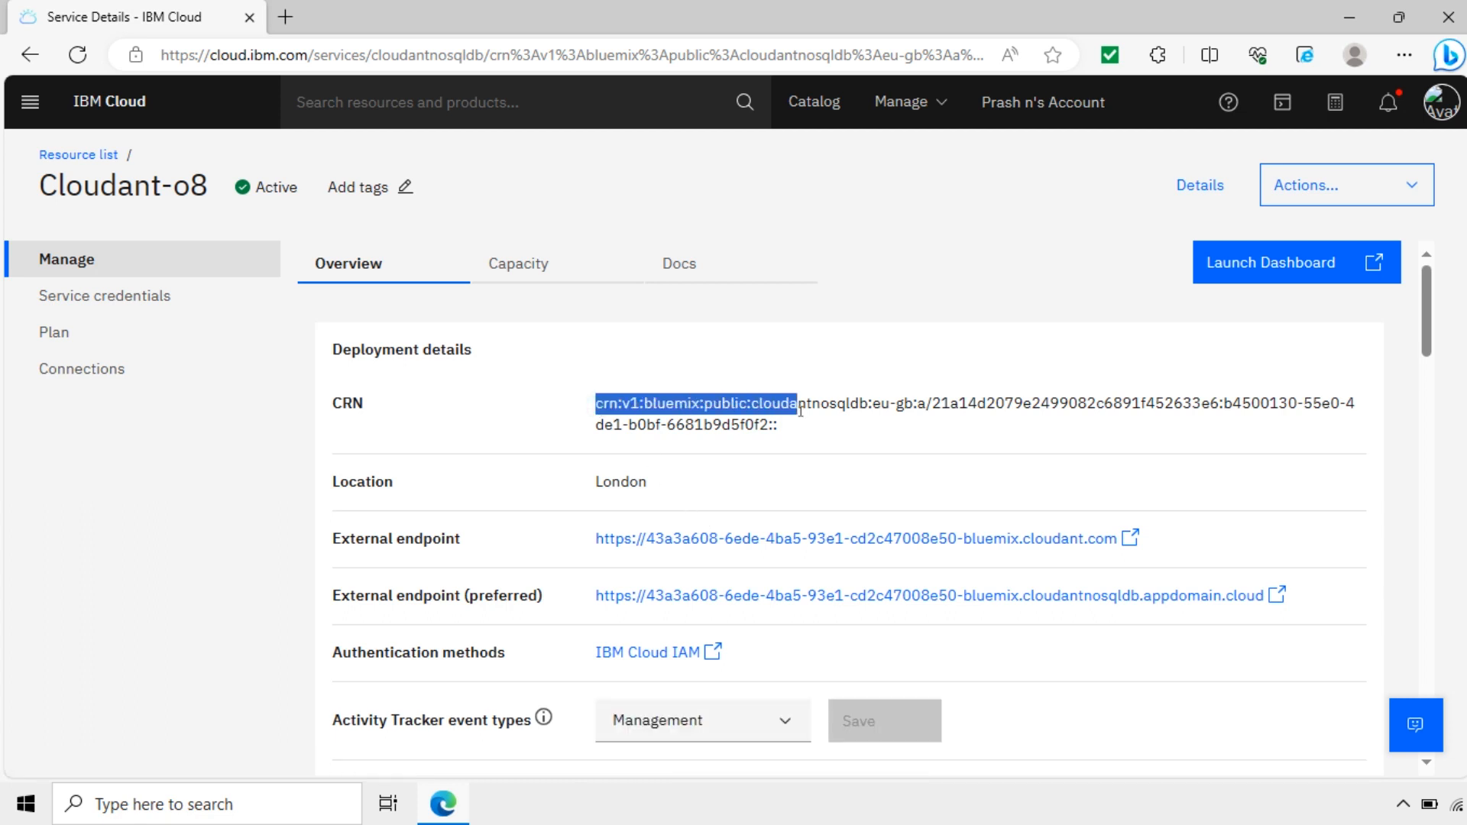
scroll(707, 486, down, 2)
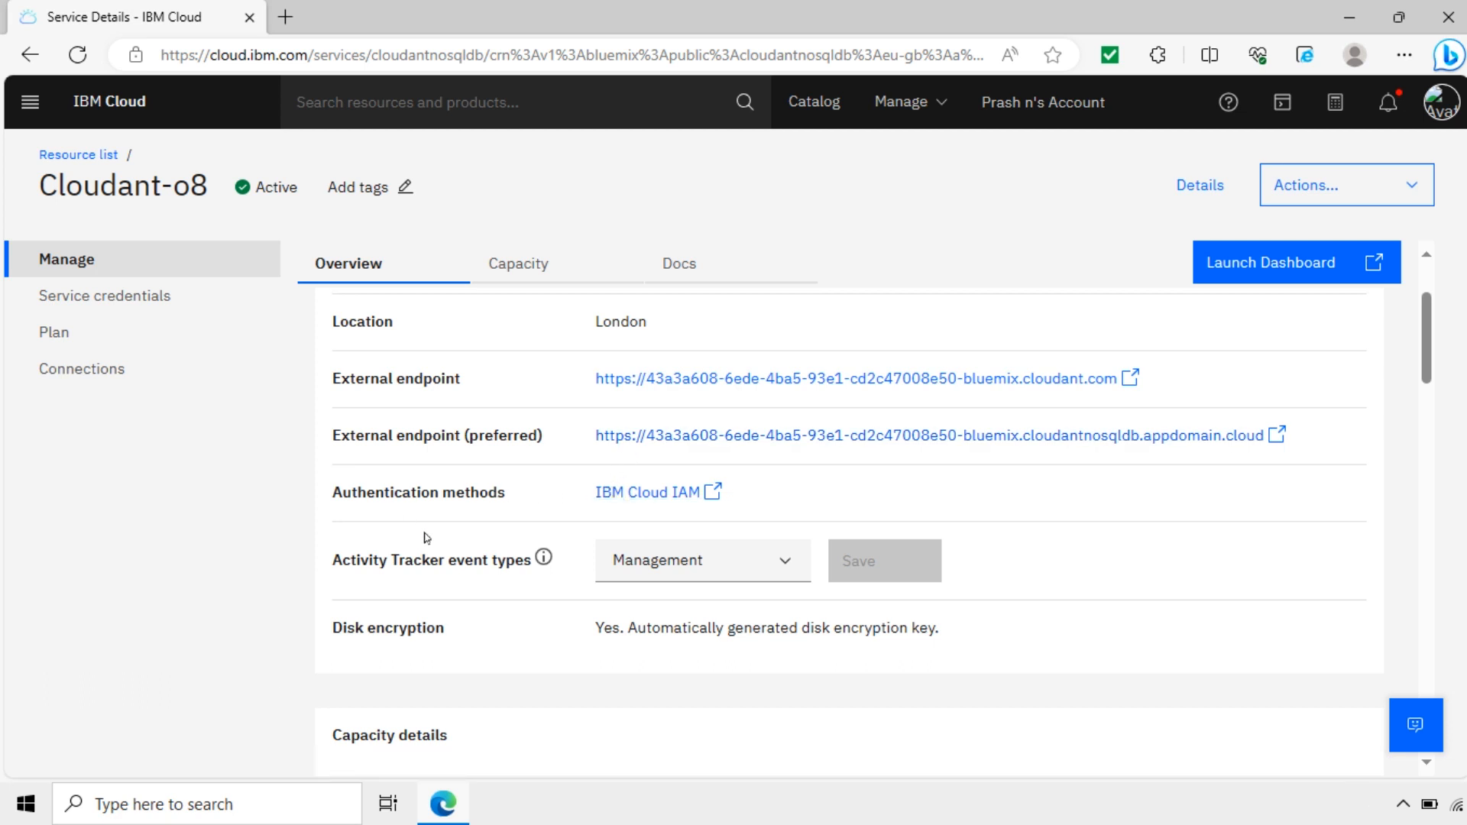
scroll(426, 535, down, 3)
scroll(532, 591, down, 2)
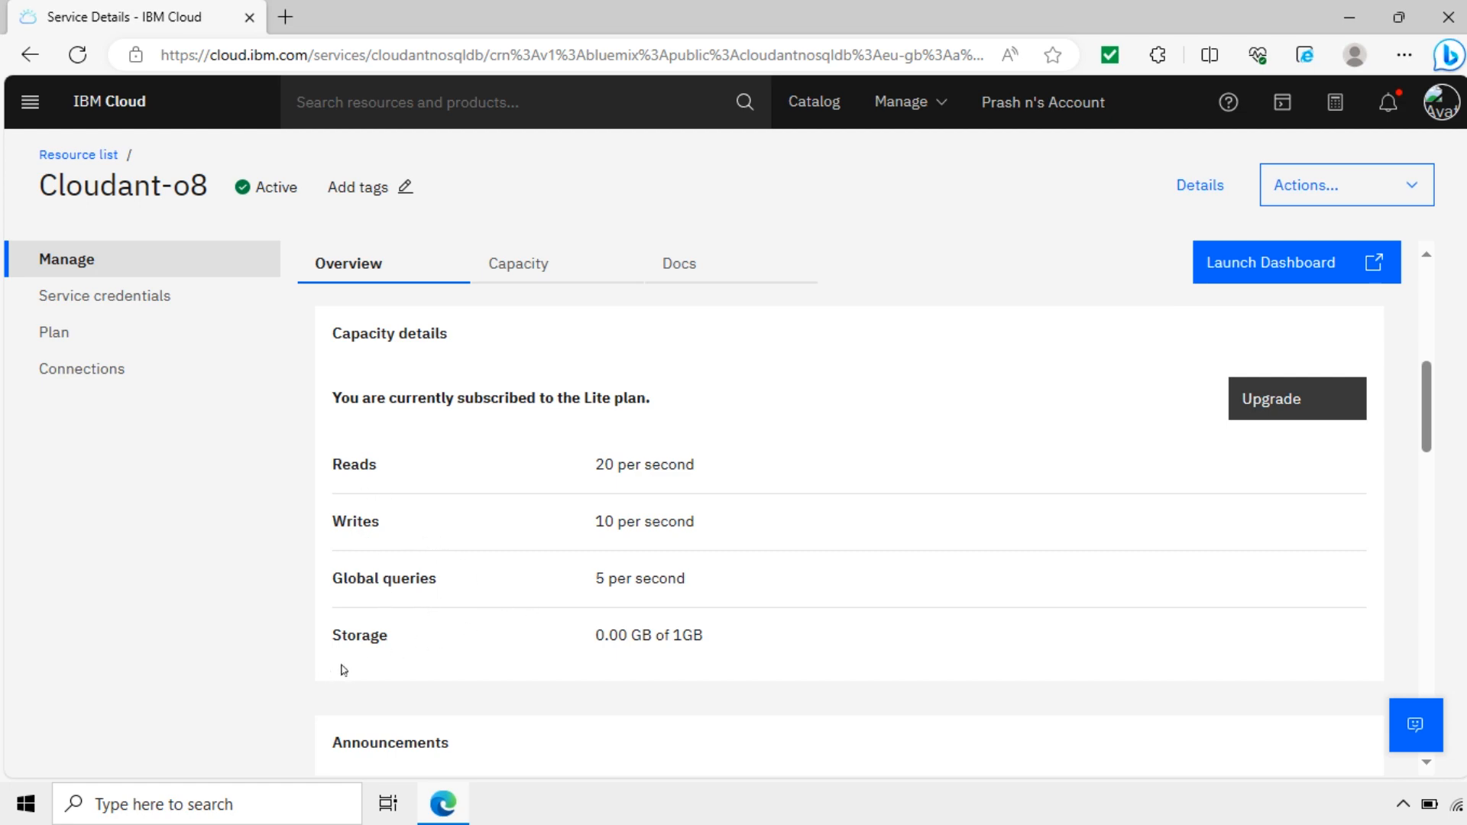
scroll(503, 639, down, 1)
scroll(504, 640, down, 3)
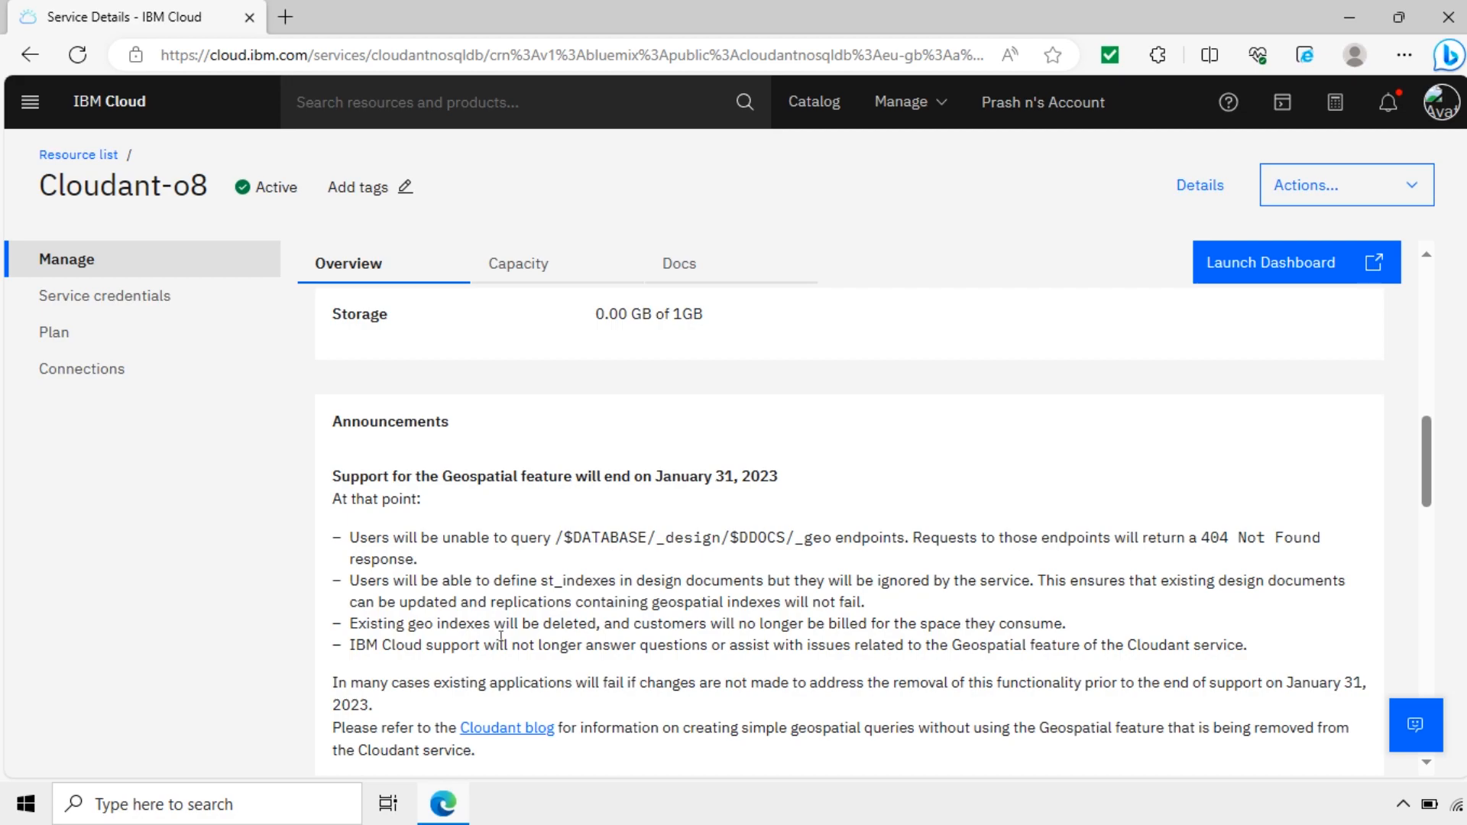
scroll(501, 637, down, 12)
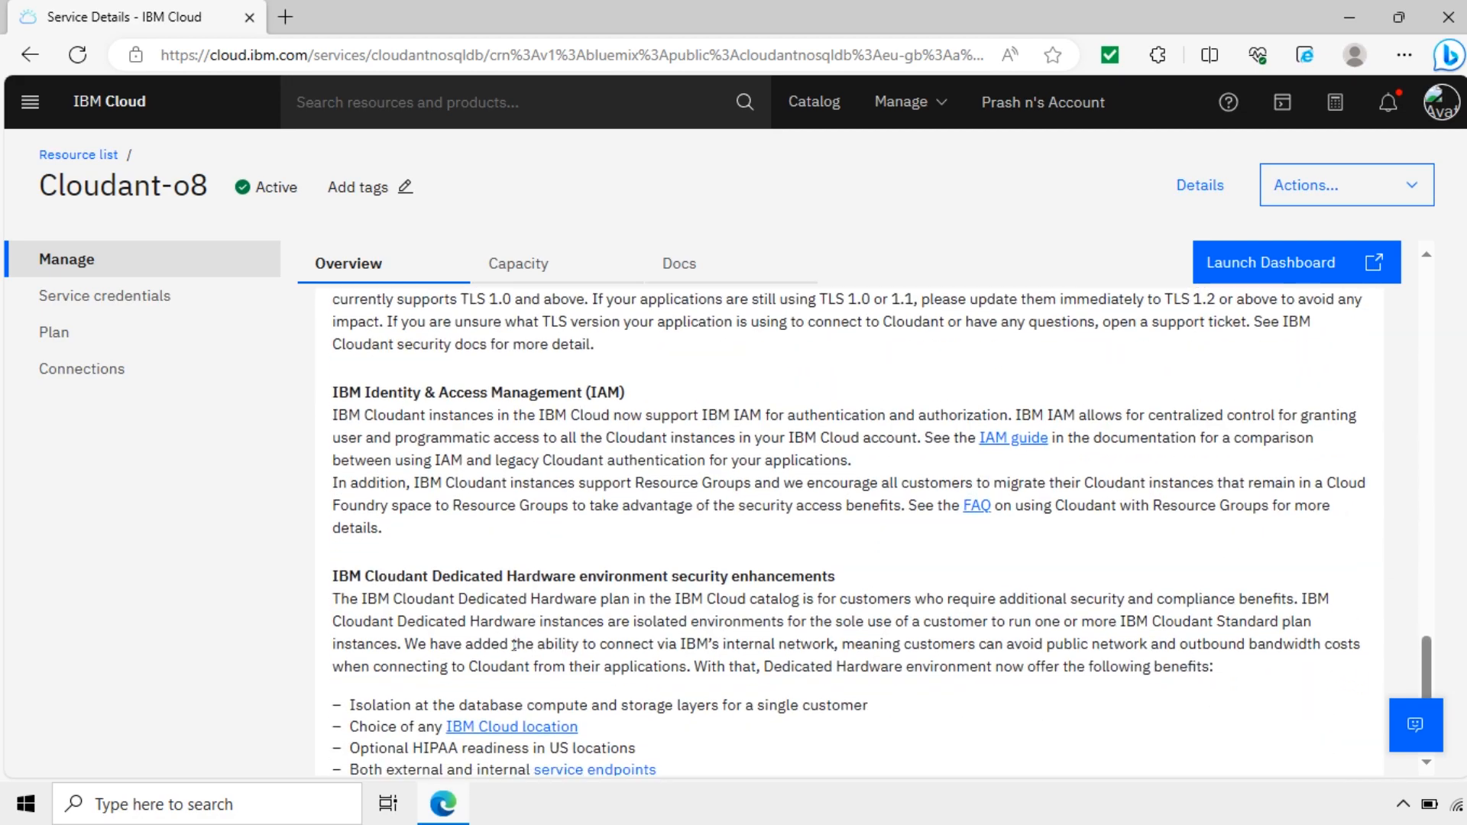
scroll(520, 634, up, 14)
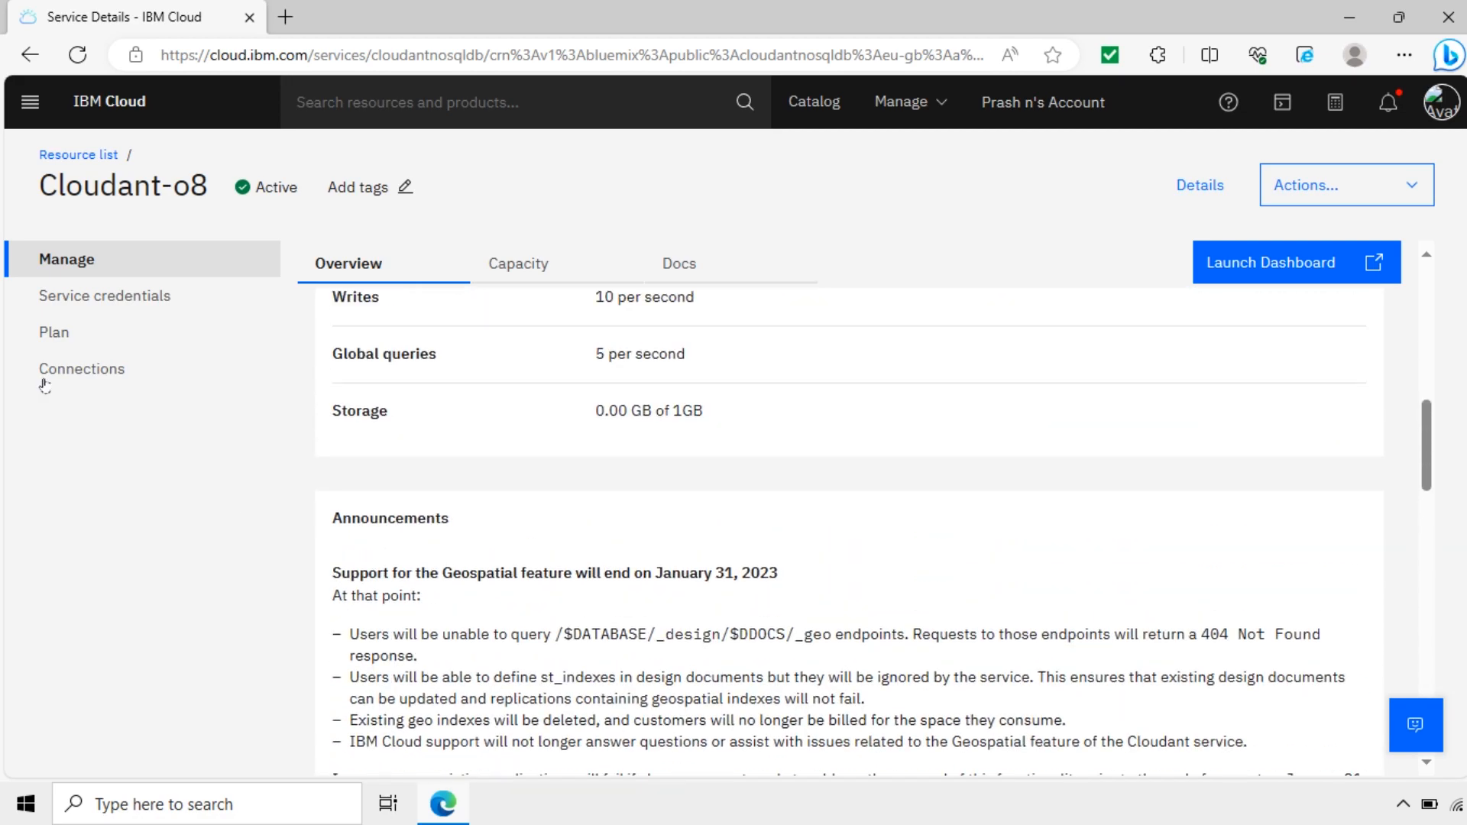
click(50, 331)
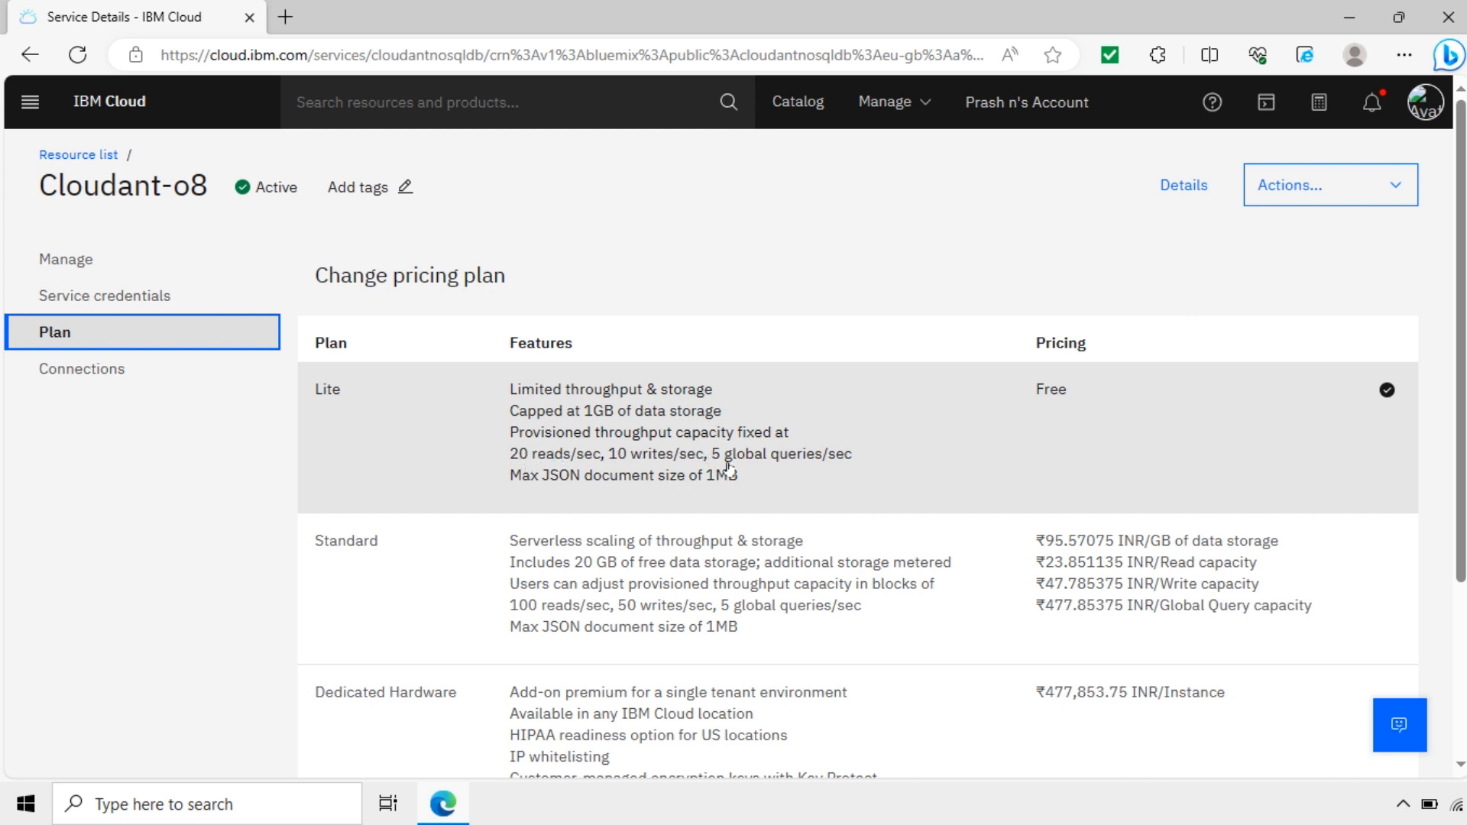
Step: Check Cloudant-o8's empty Connections and Service credentials pages, then go back to Manage
click(105, 382)
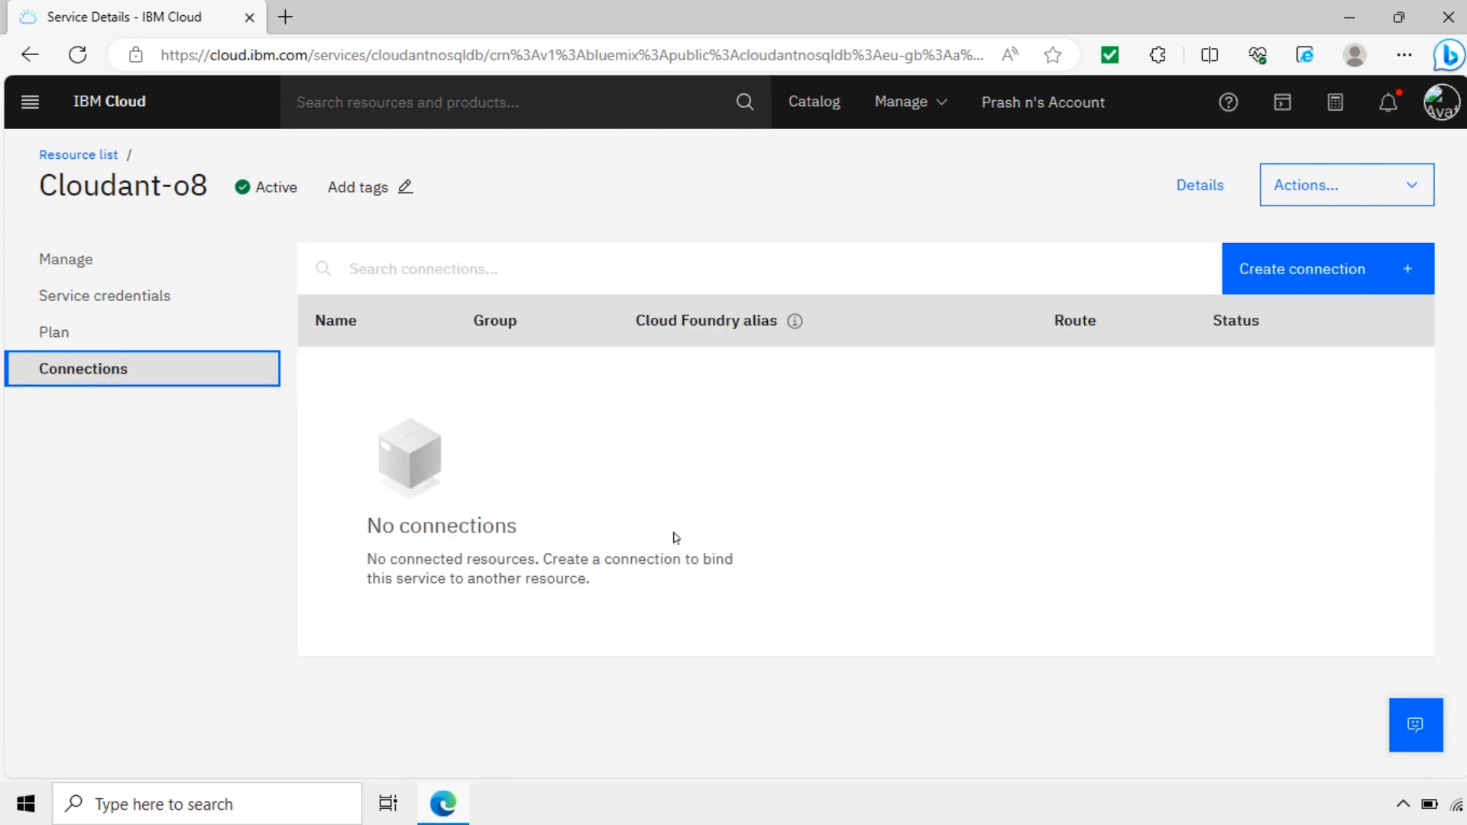
click(154, 297)
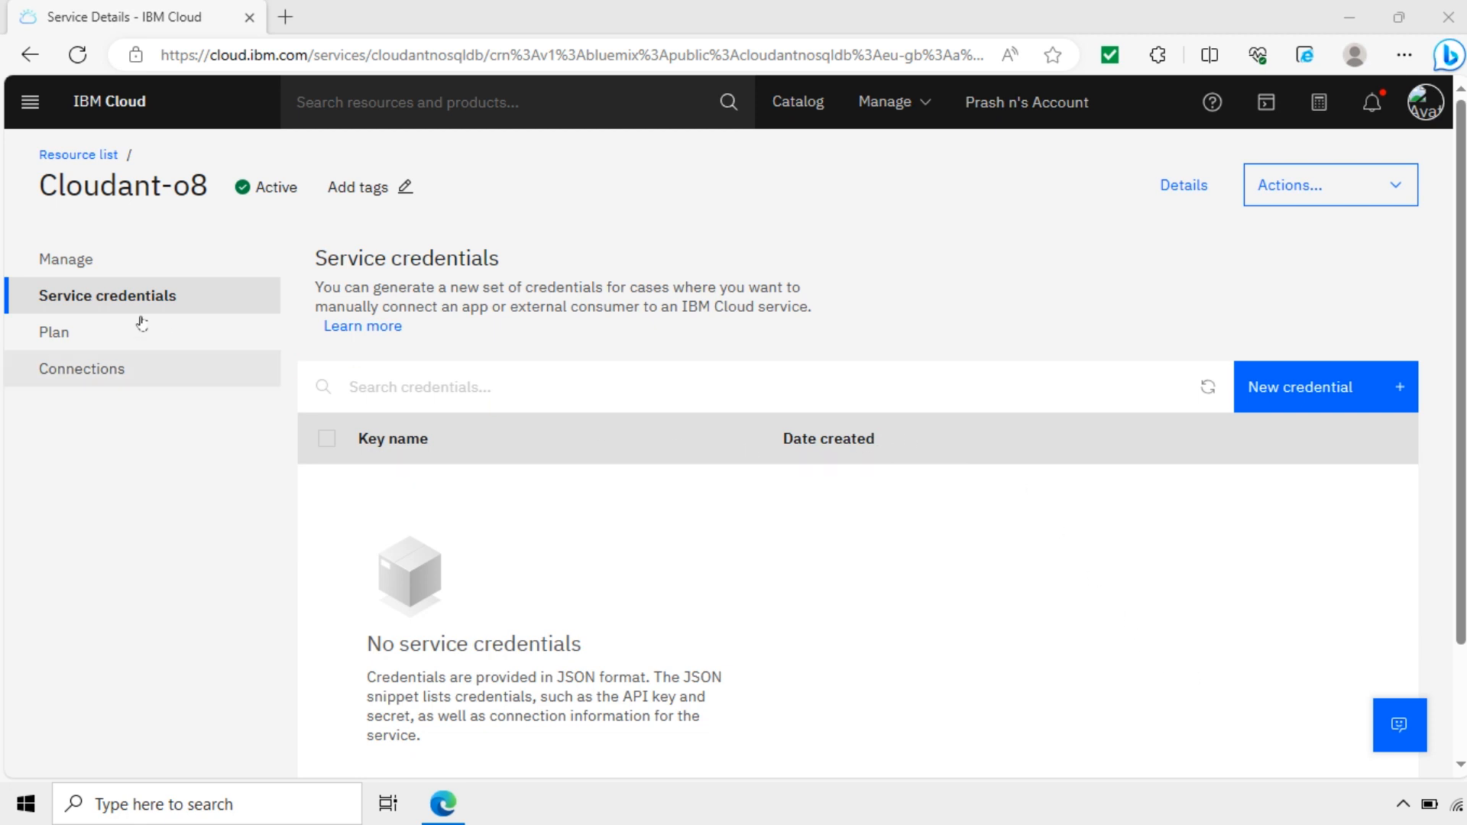
click(86, 261)
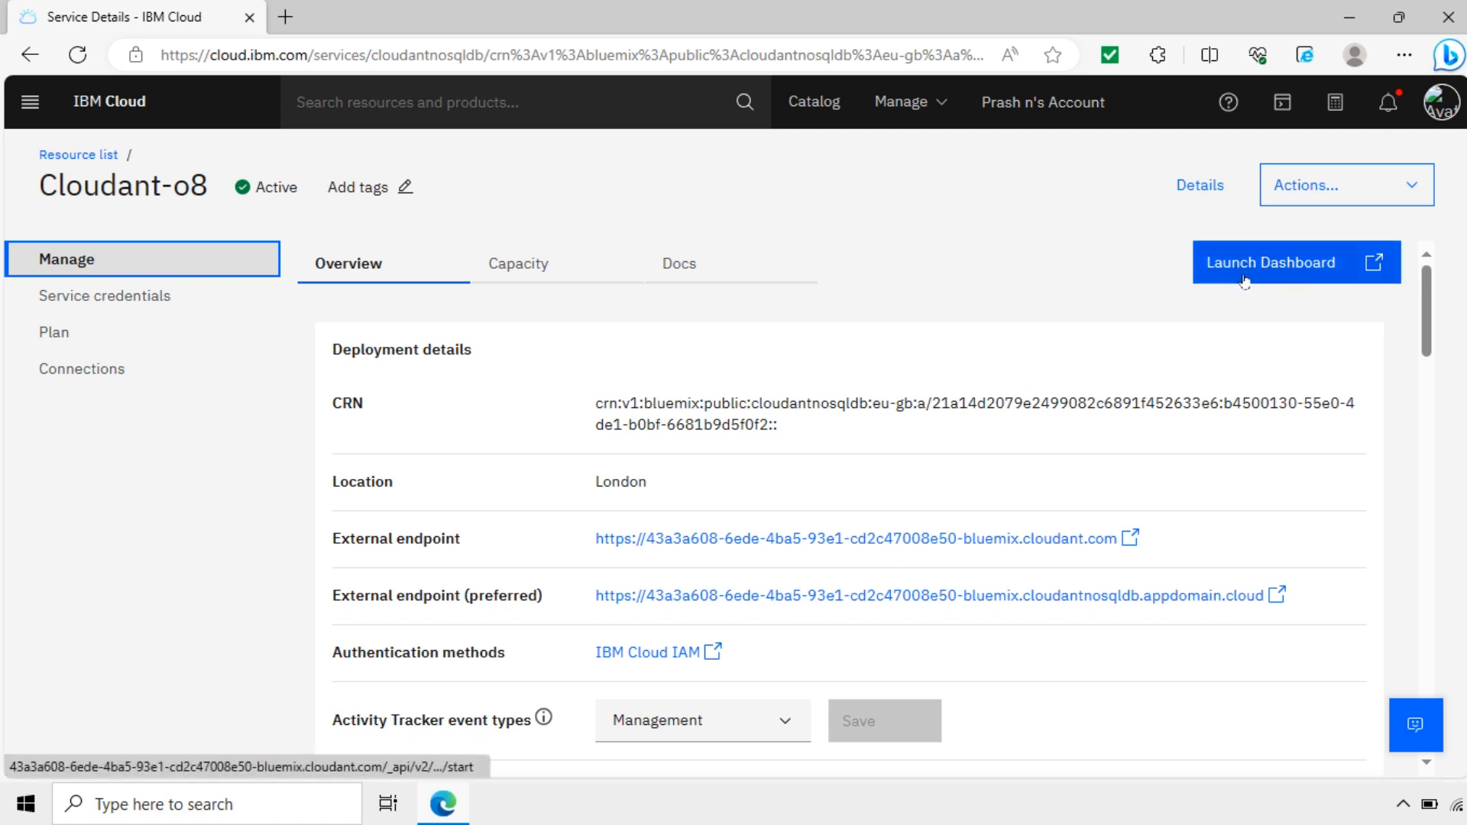
Step: Launch the Cloudant Dashboard and view Monitoring's throughput, Denied Requests and Storage charts
click(1306, 264)
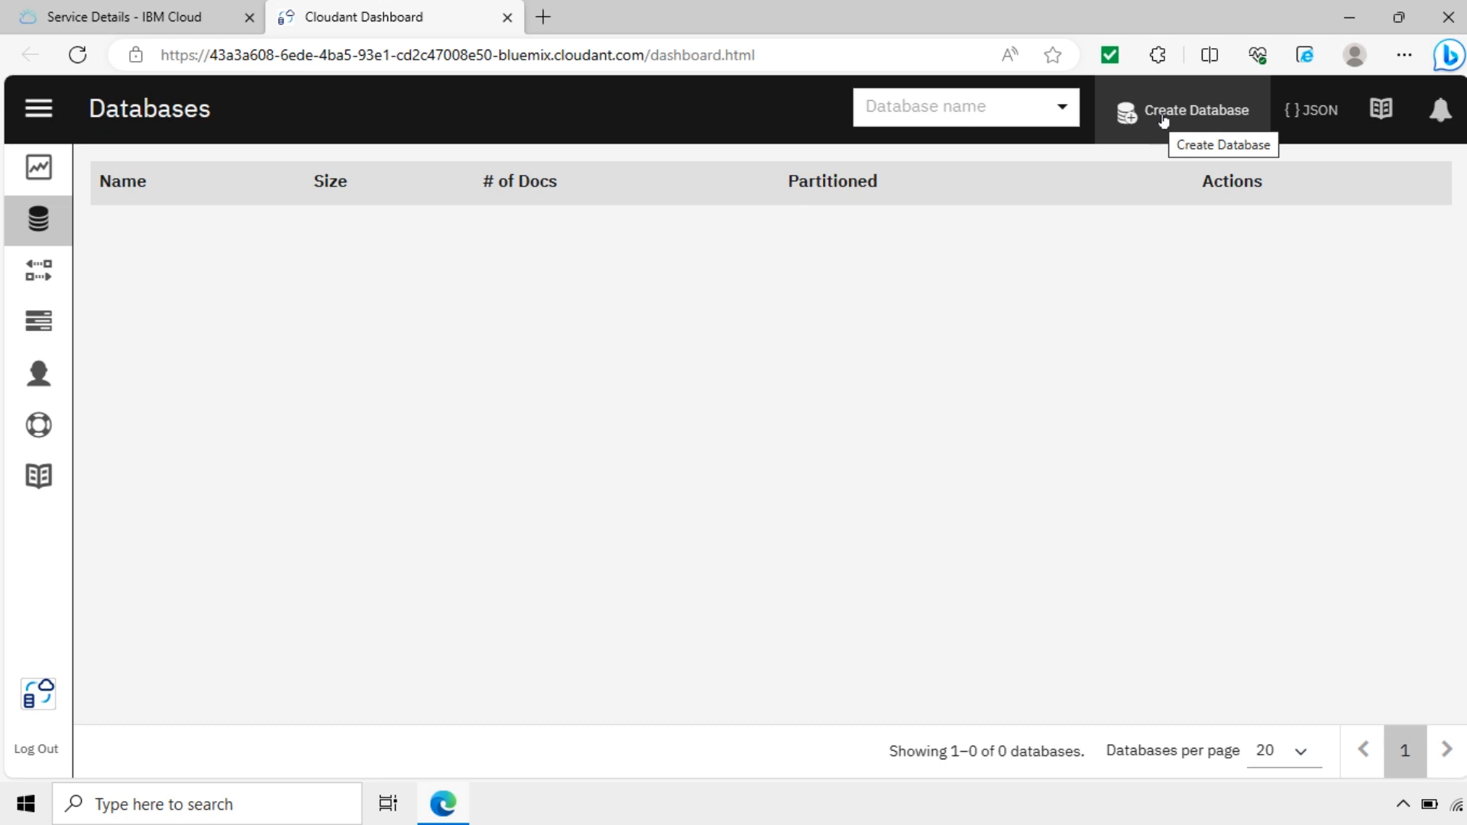
click(38, 170)
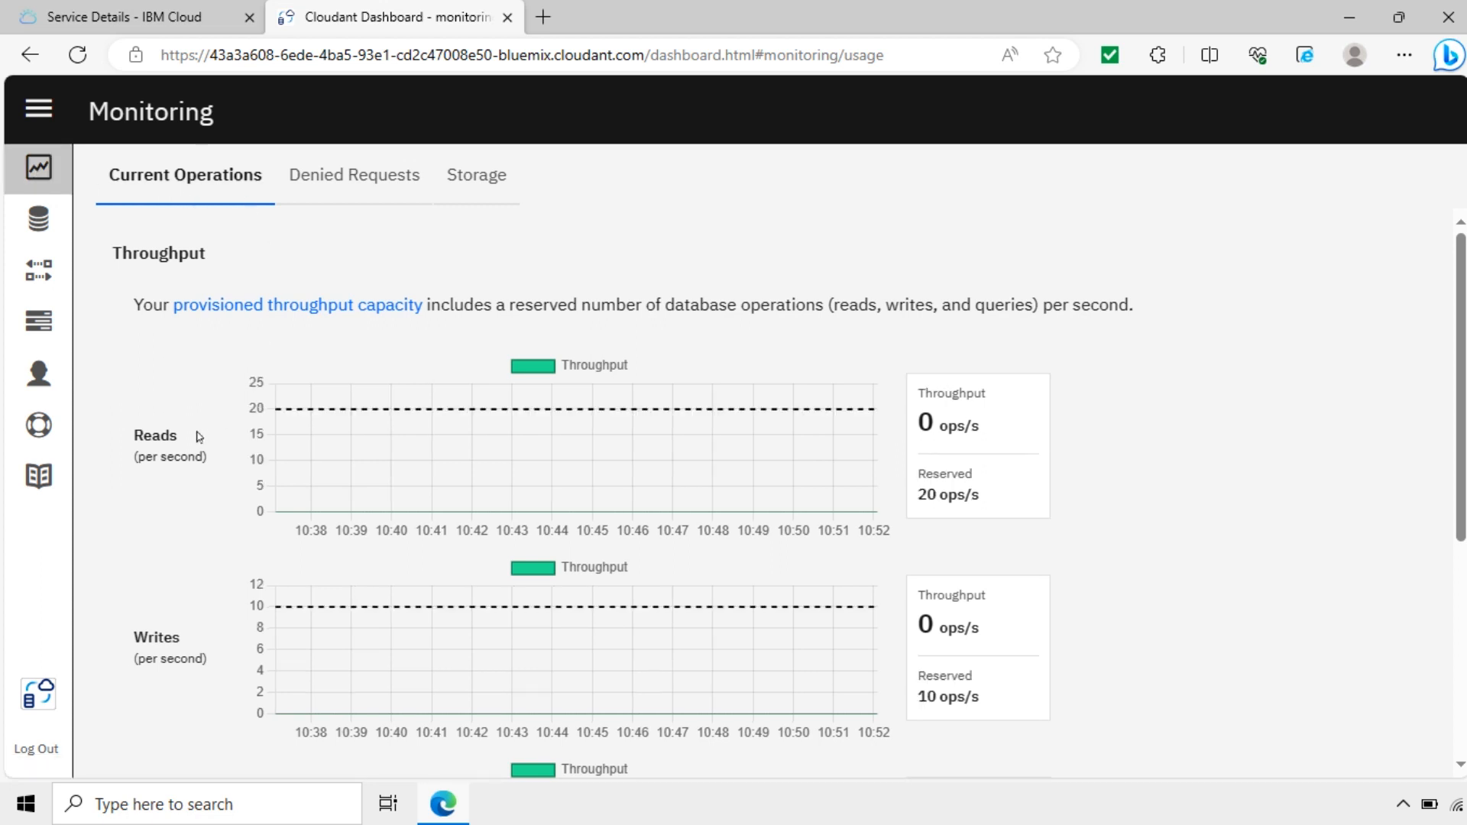
scroll(229, 538, down, 4)
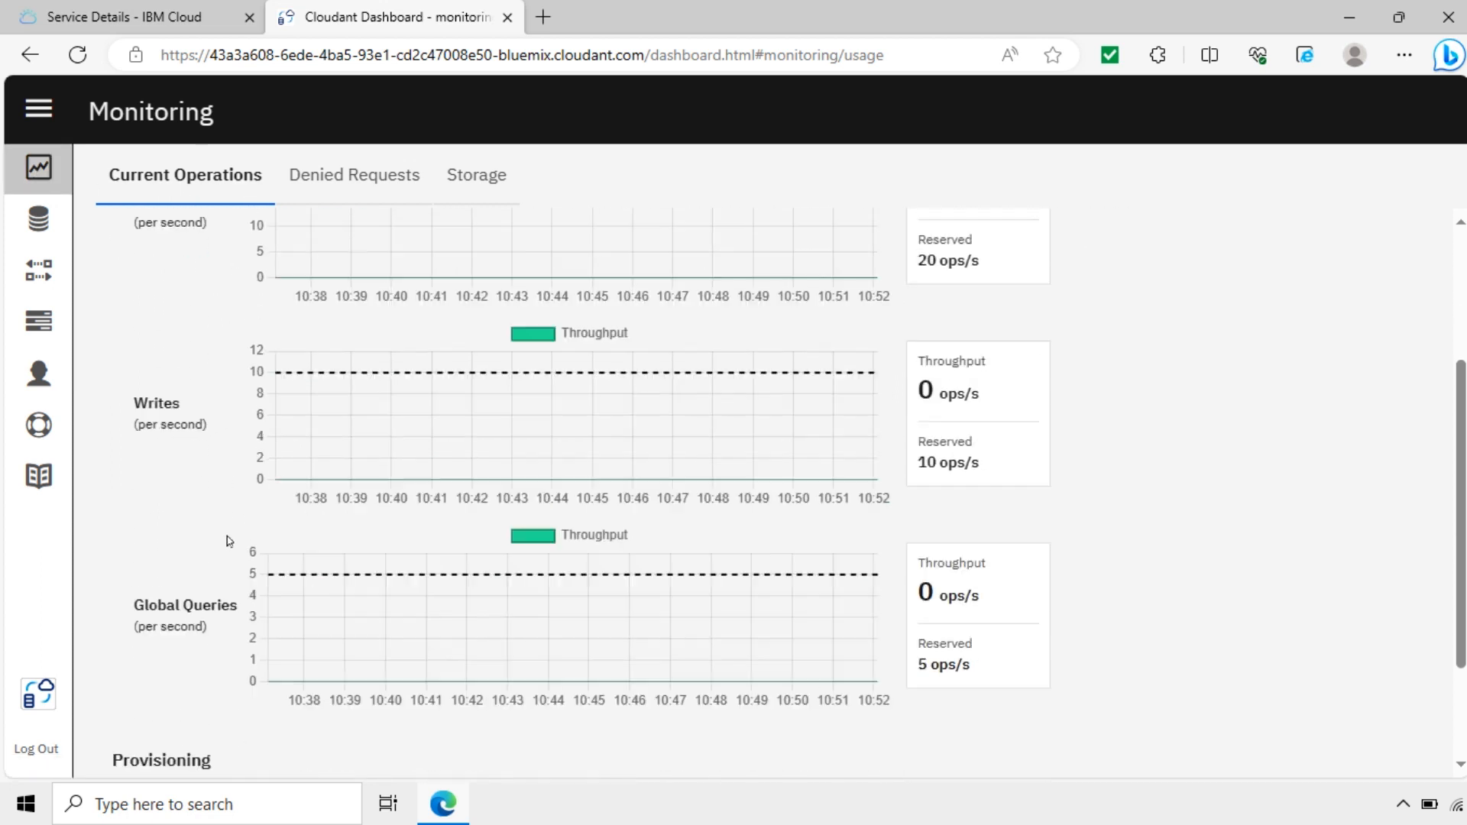
scroll(266, 525, up, 4)
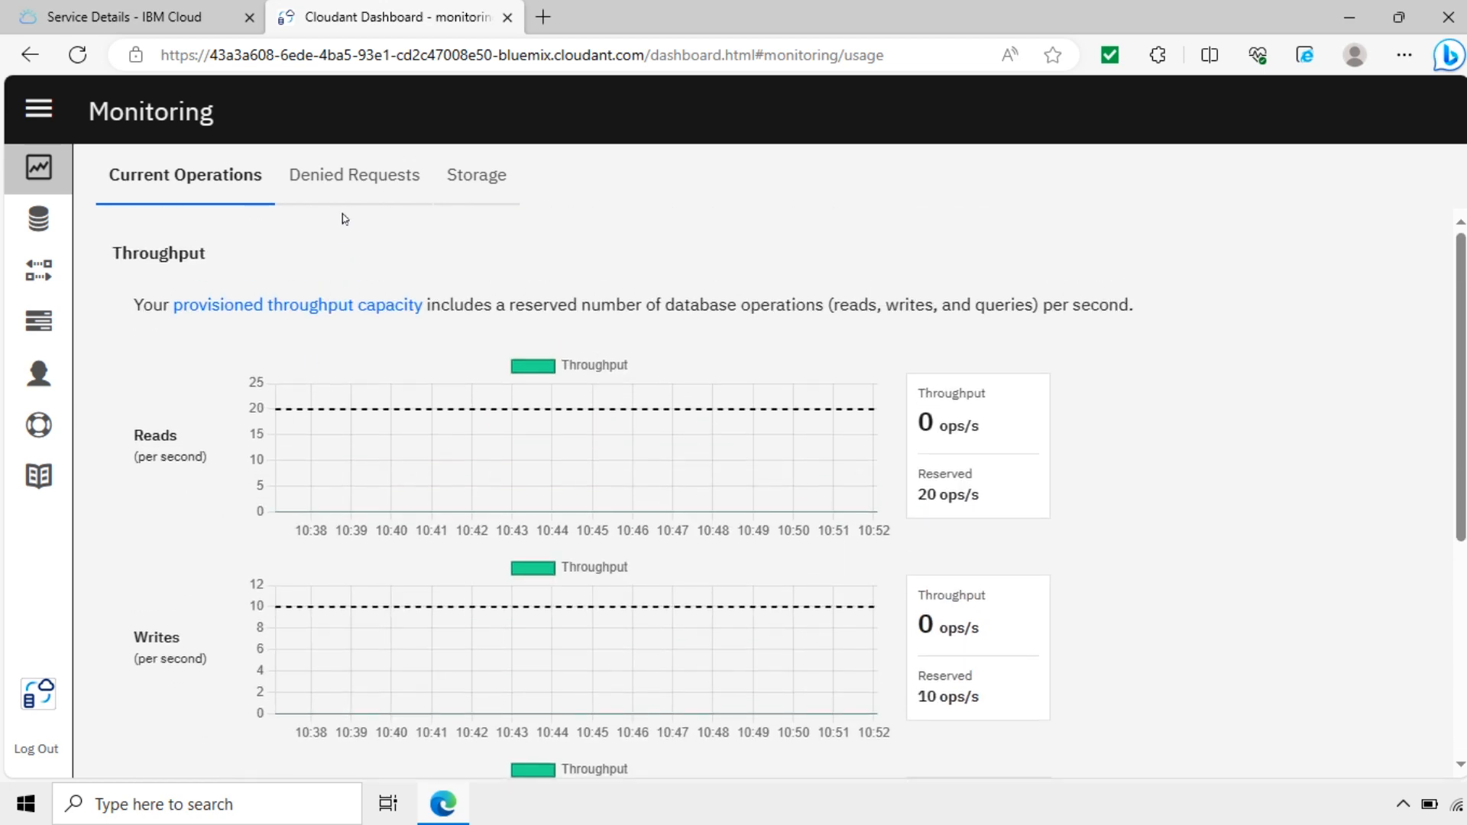
click(352, 175)
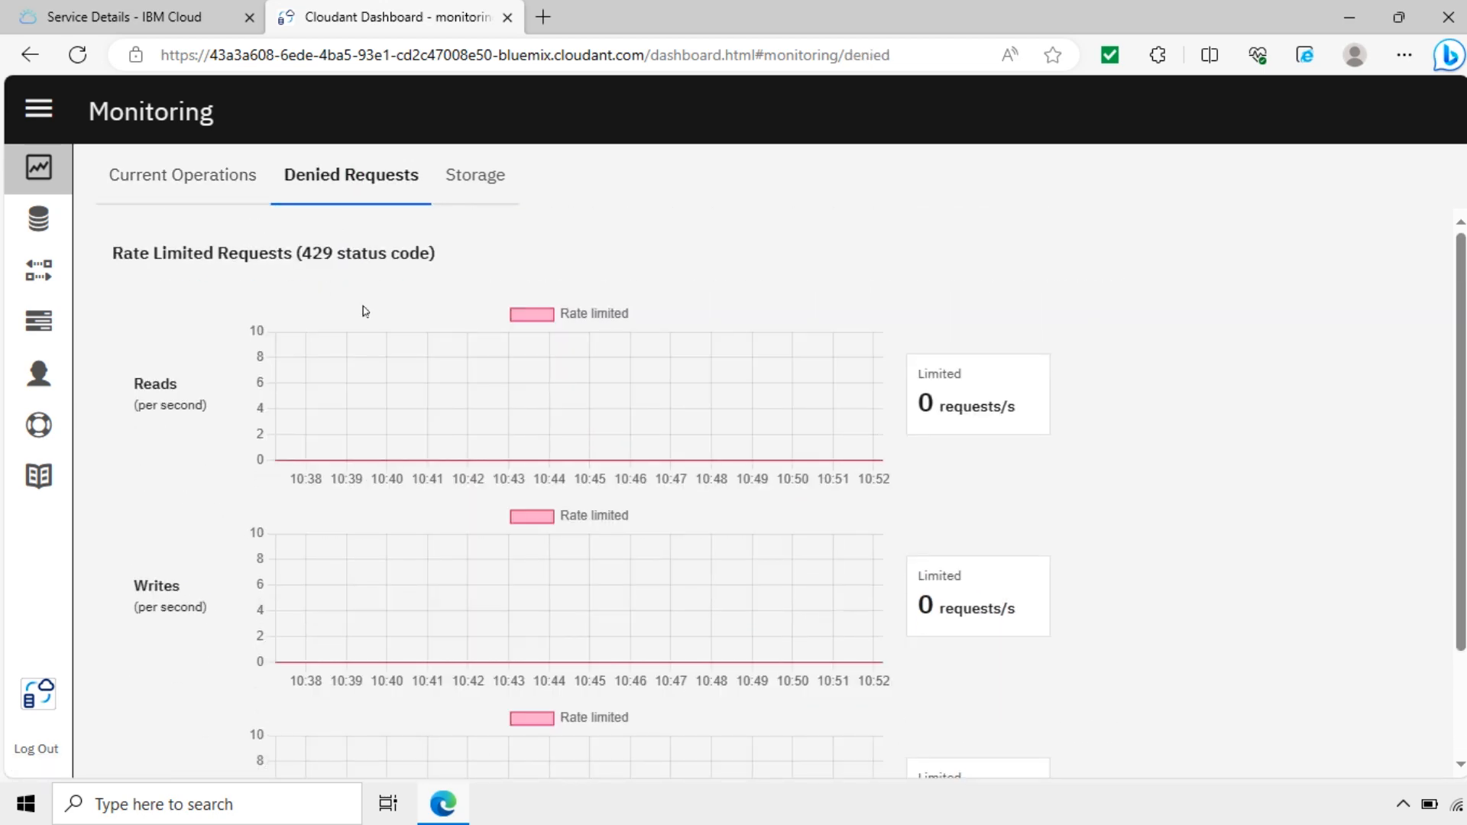
click(478, 182)
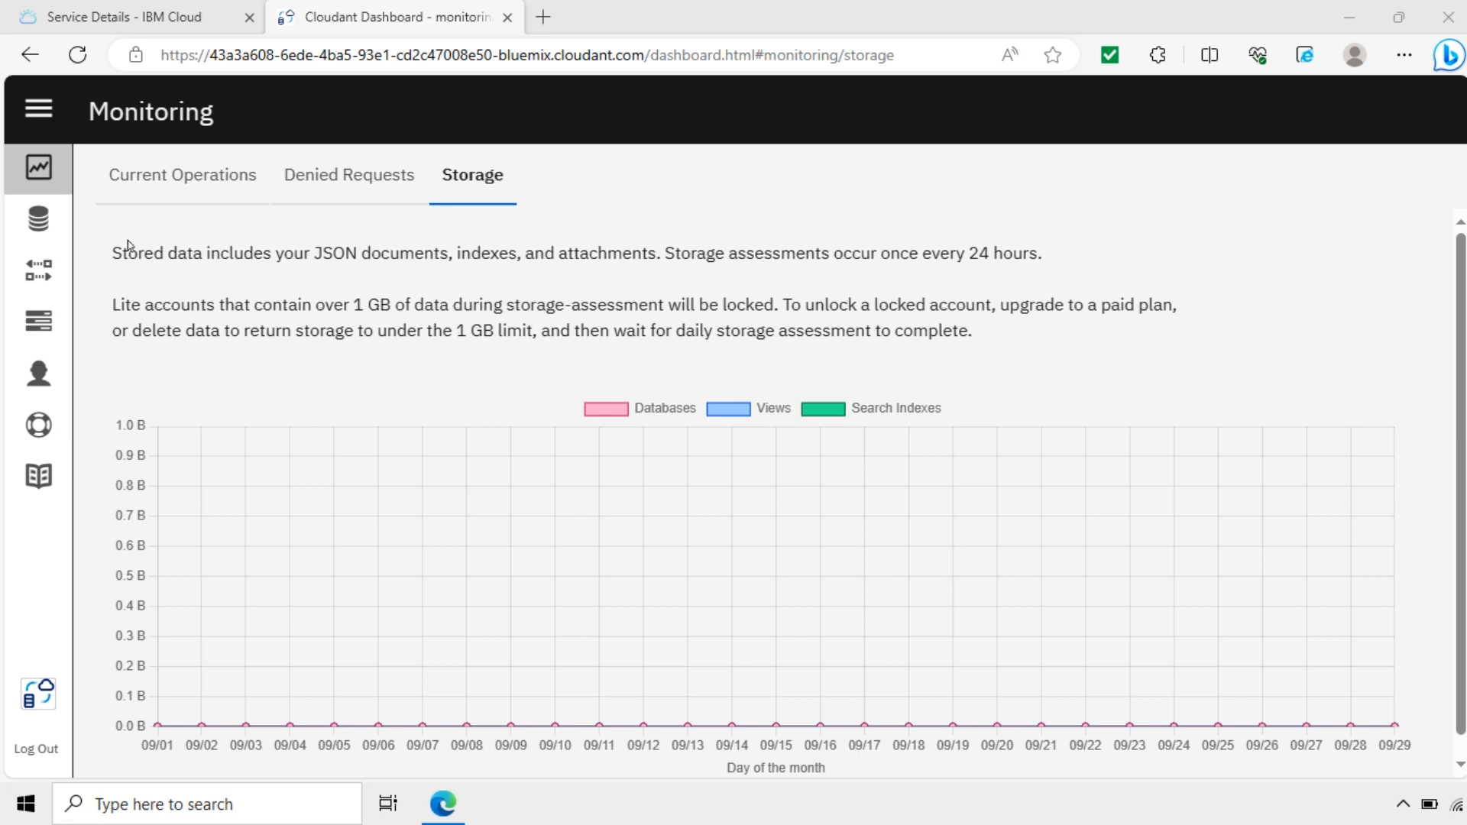
Step: View Active Tasks and Account Capacity, then open the IBM Cloud Console link in a new tab
click(40, 324)
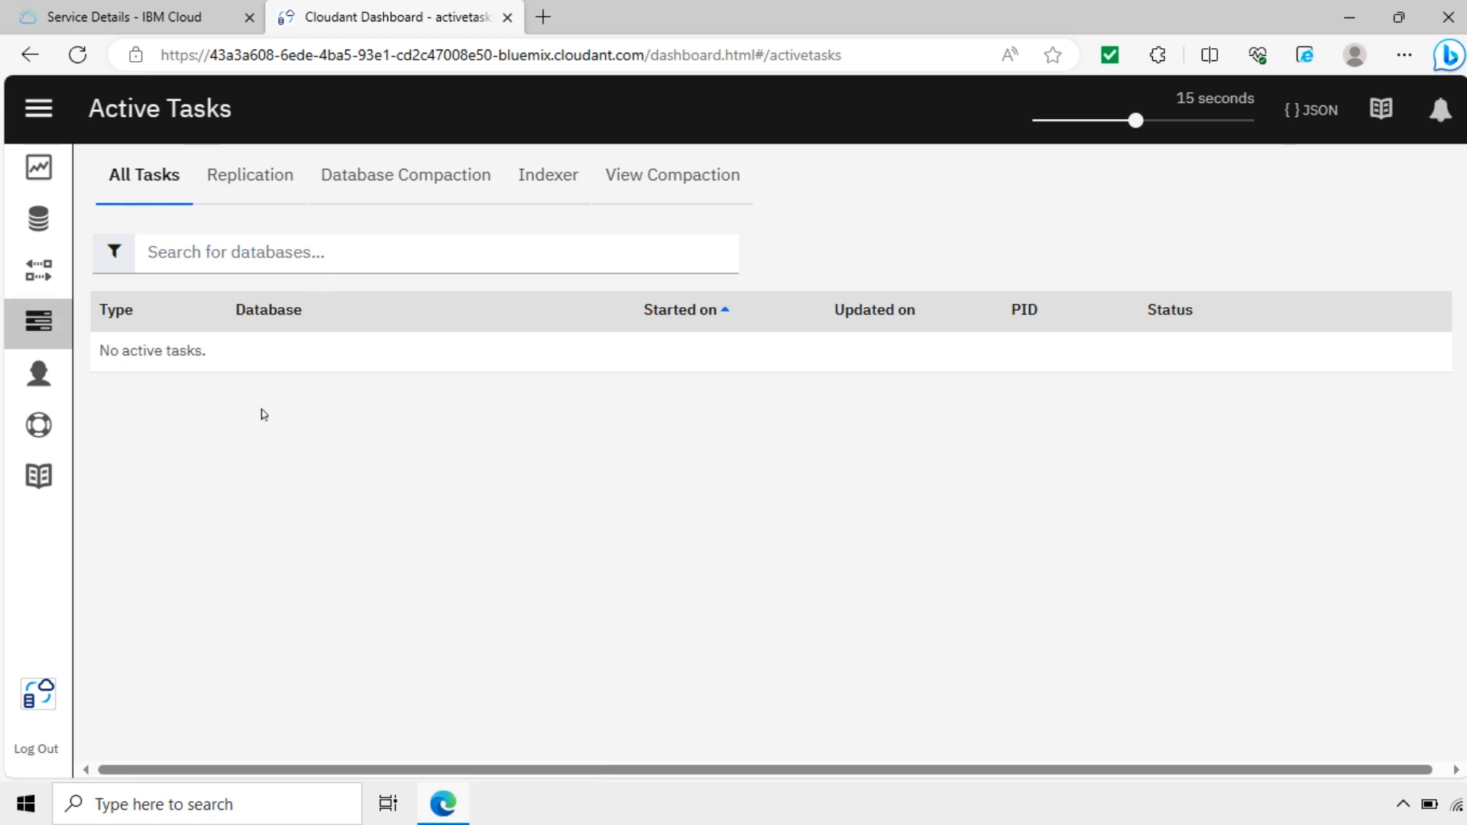
click(39, 375)
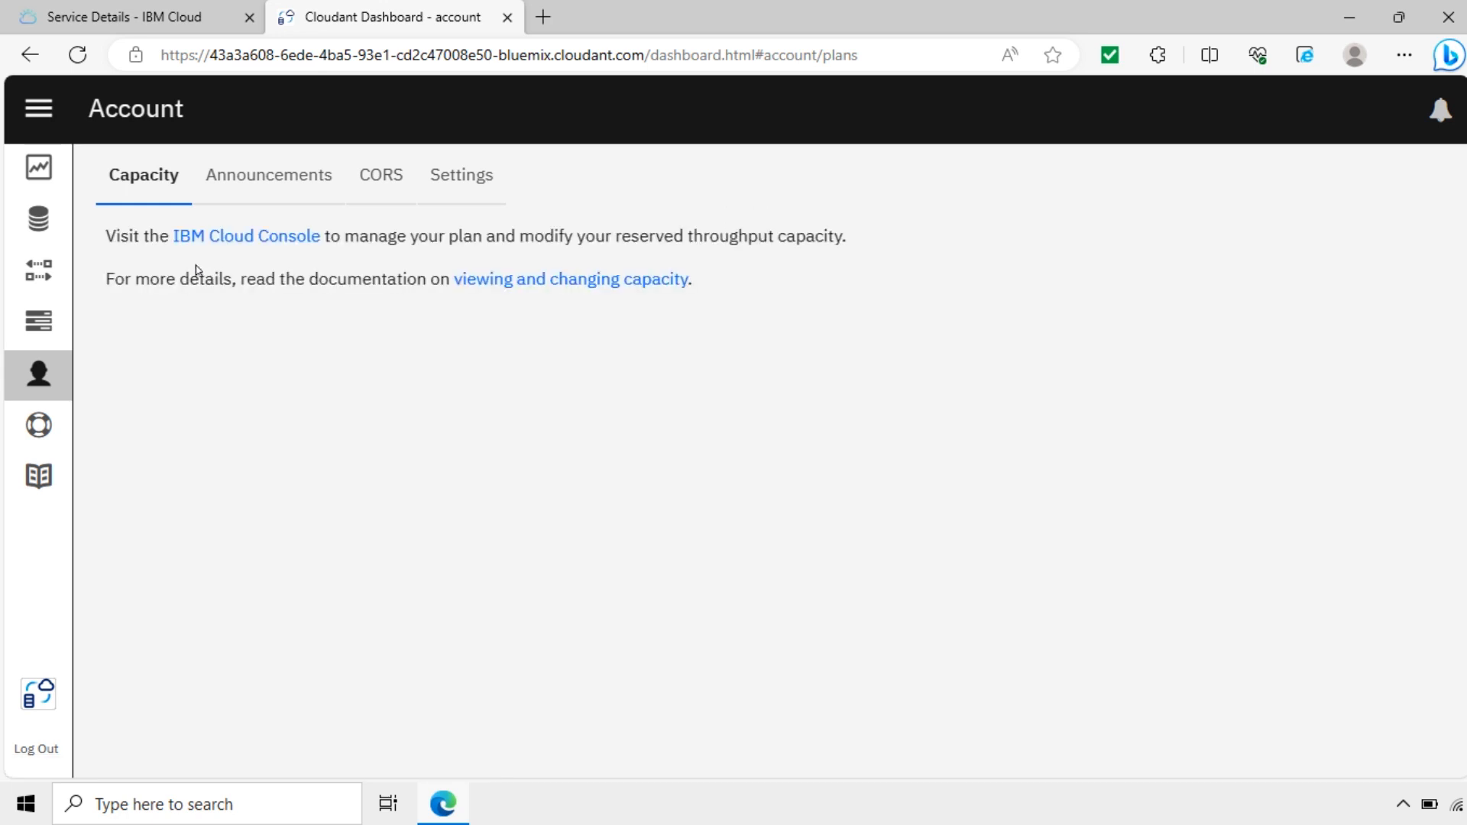
click(240, 236)
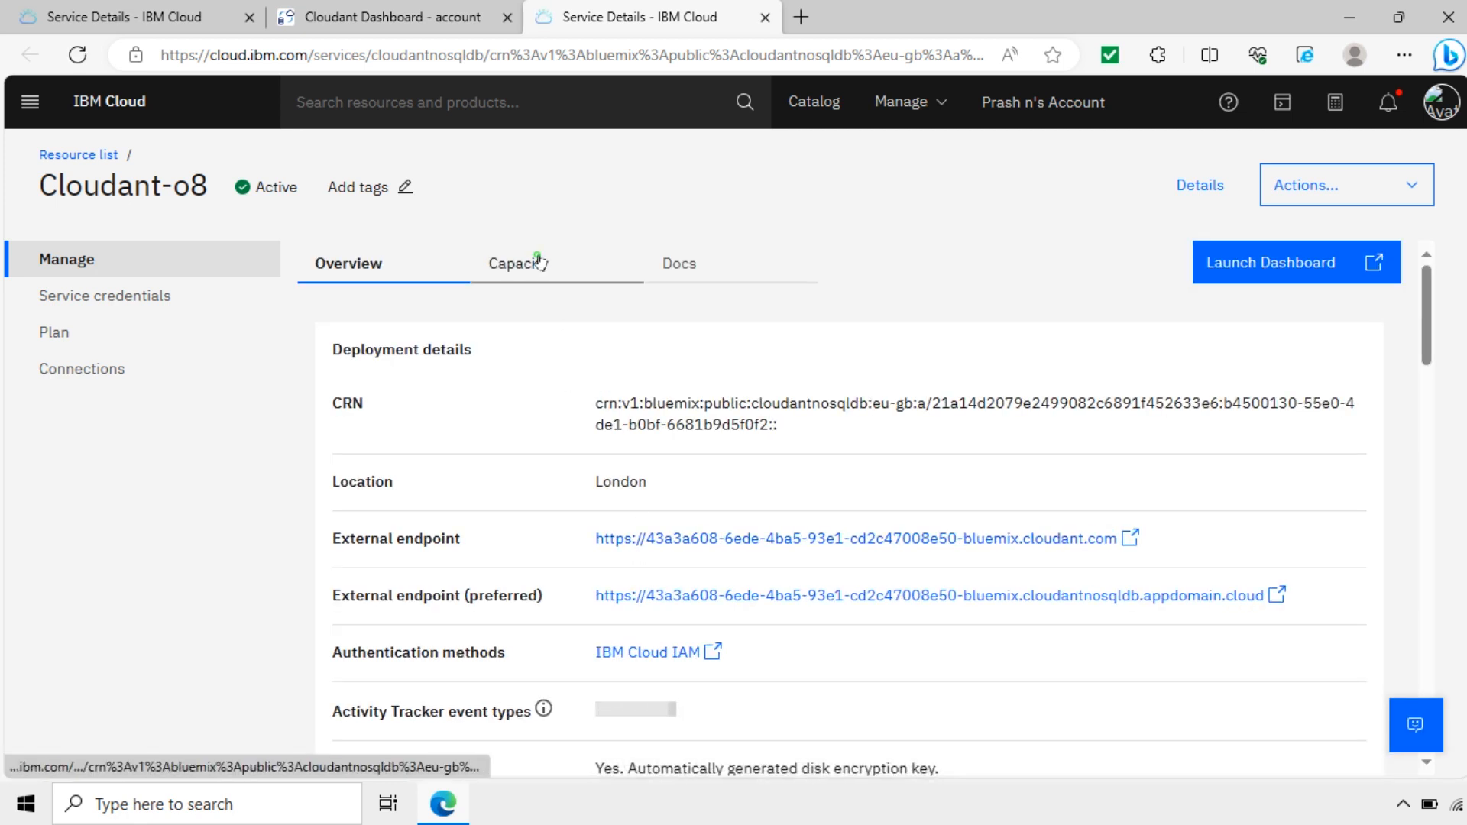
Step: Review Cloudant-o8's Capacity tab pricing ($76.65/month target), then return to the Cloudant Dashboard tab
click(539, 262)
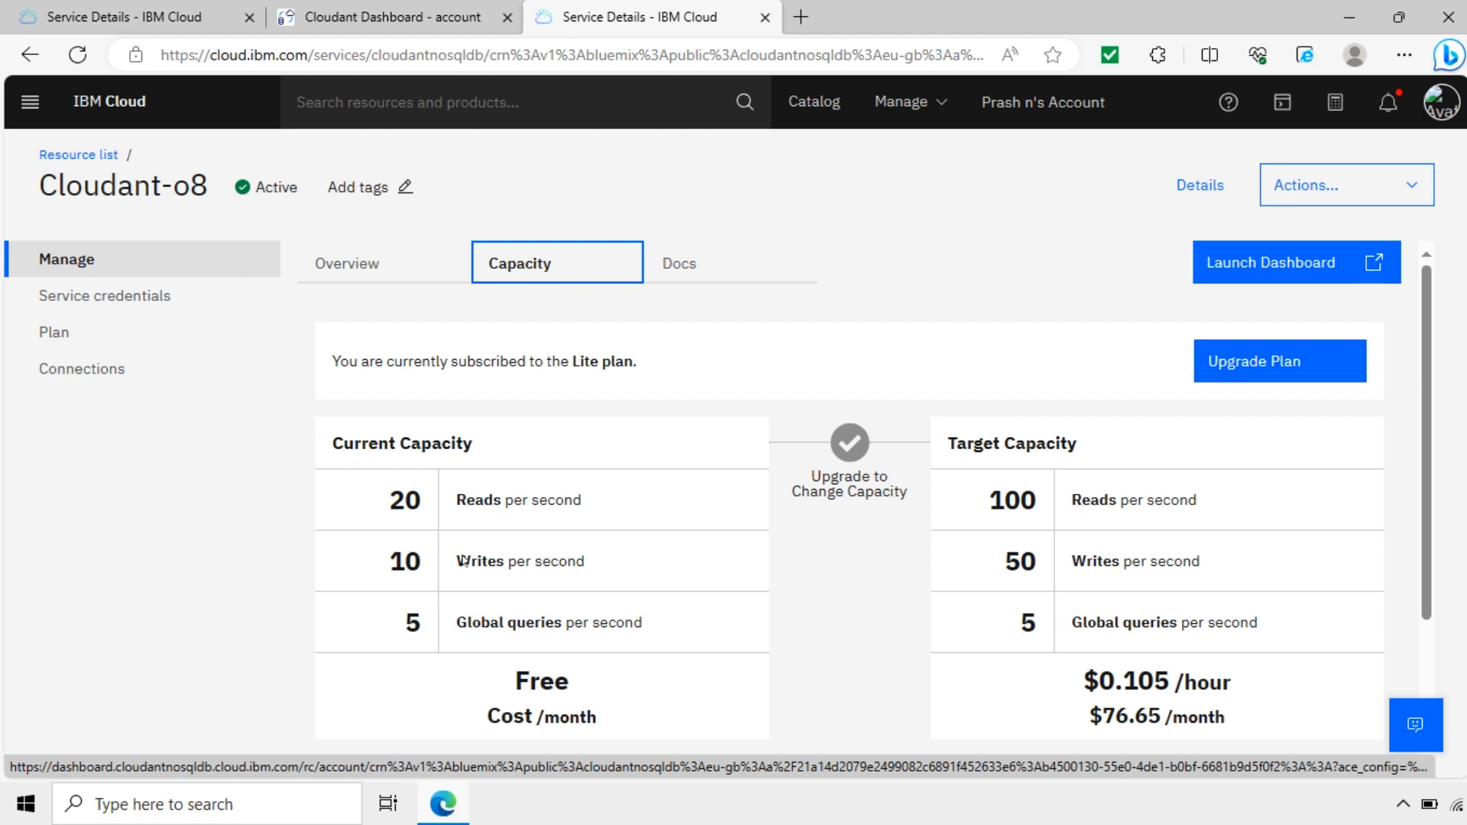
scroll(585, 665, down, 2)
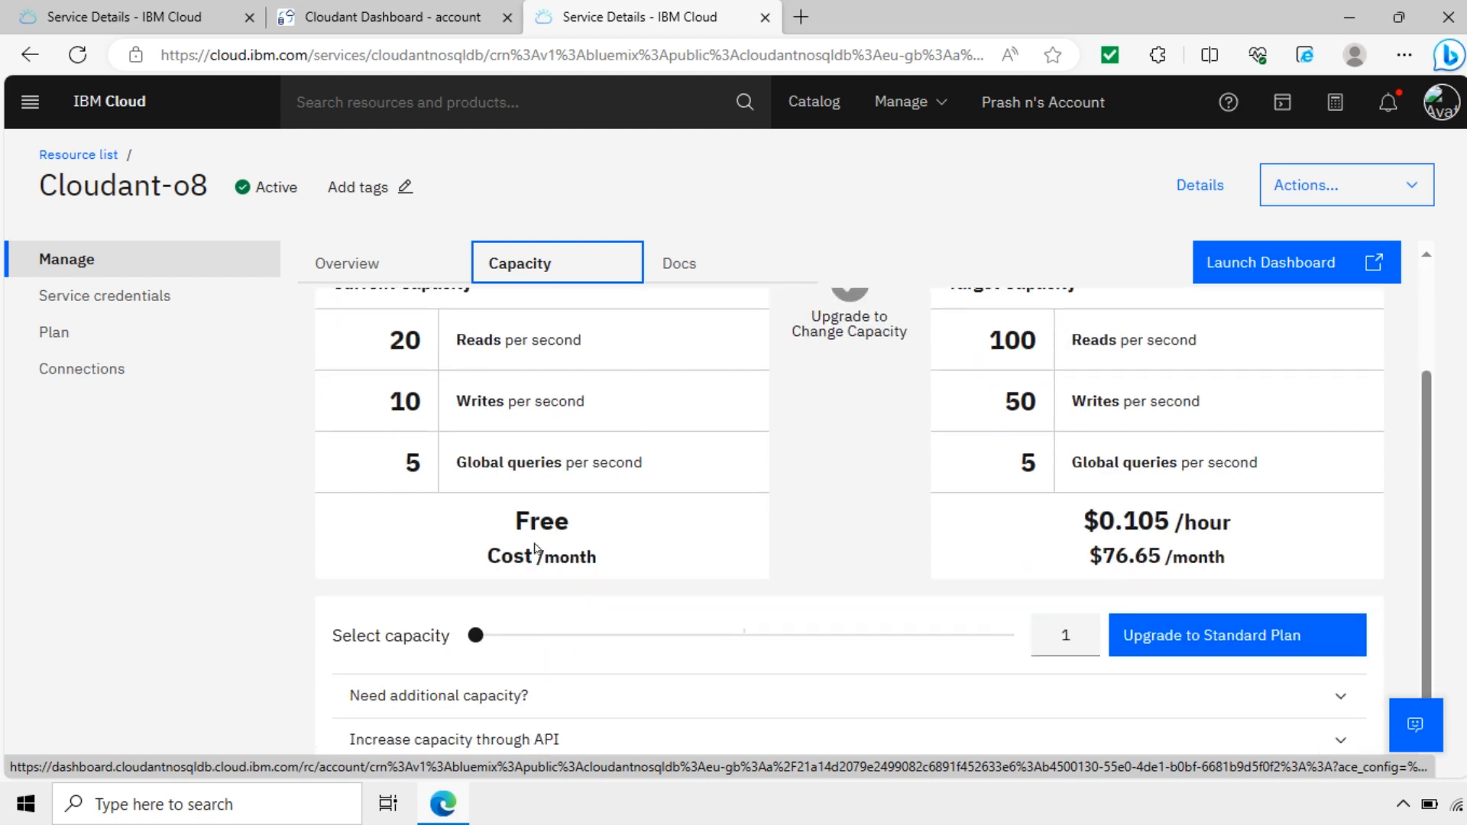
scroll(1261, 510, up, 2)
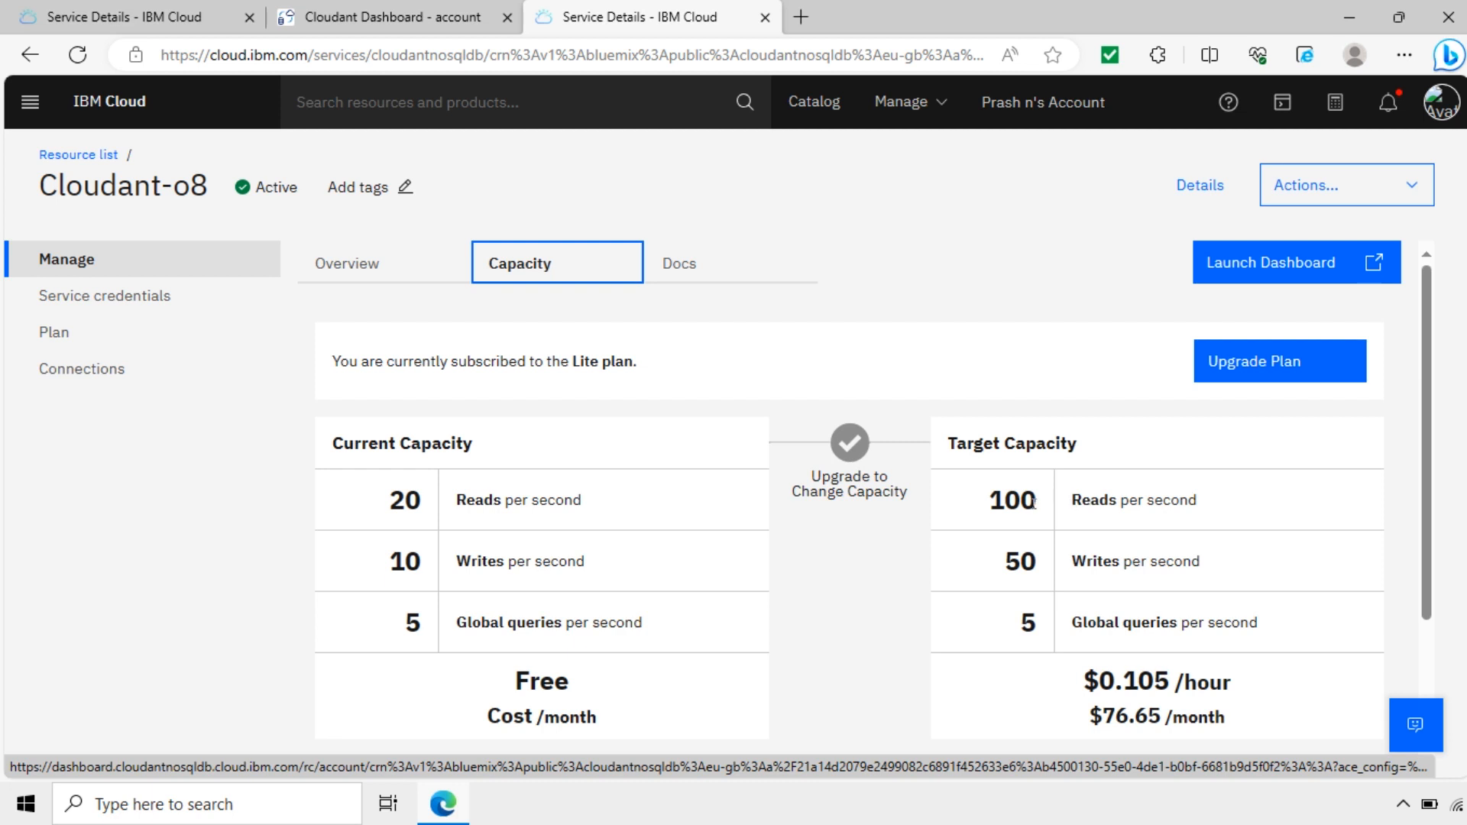
scroll(1113, 505, down, 2)
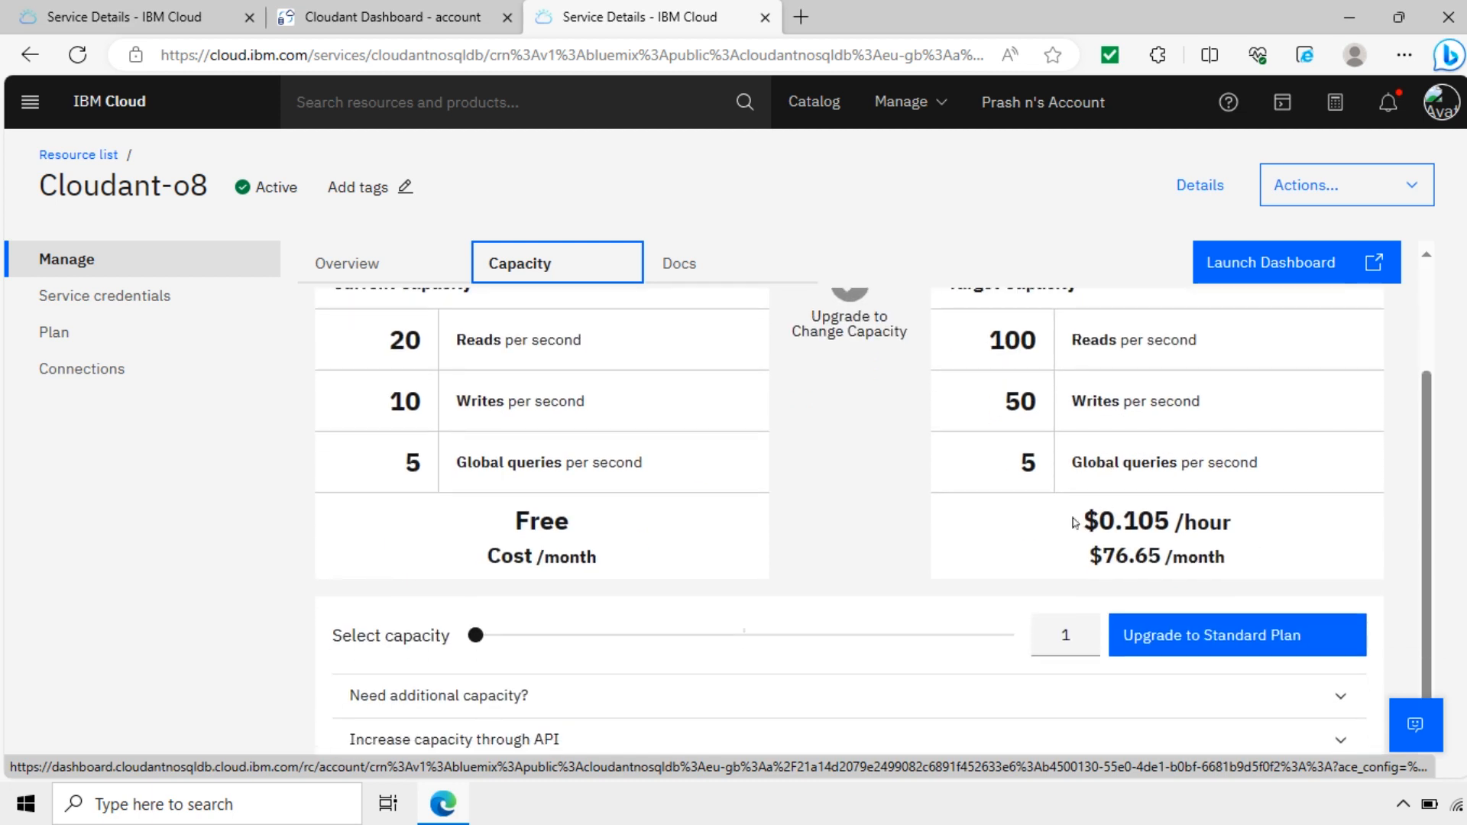
scroll(1113, 506, up, 2)
scroll(1131, 506, down, 2)
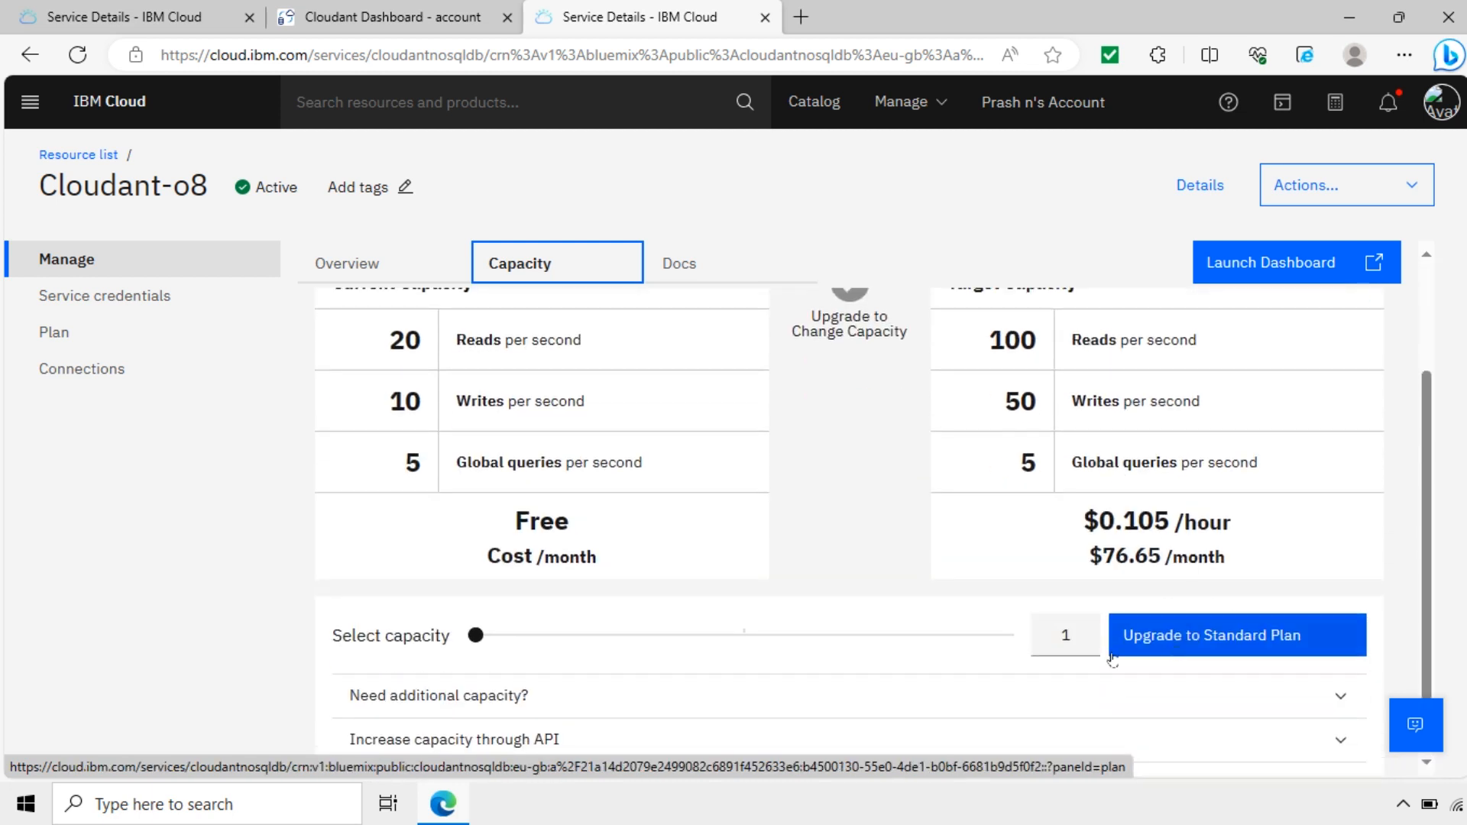
scroll(879, 587, up, 1)
scroll(879, 587, up, 1)
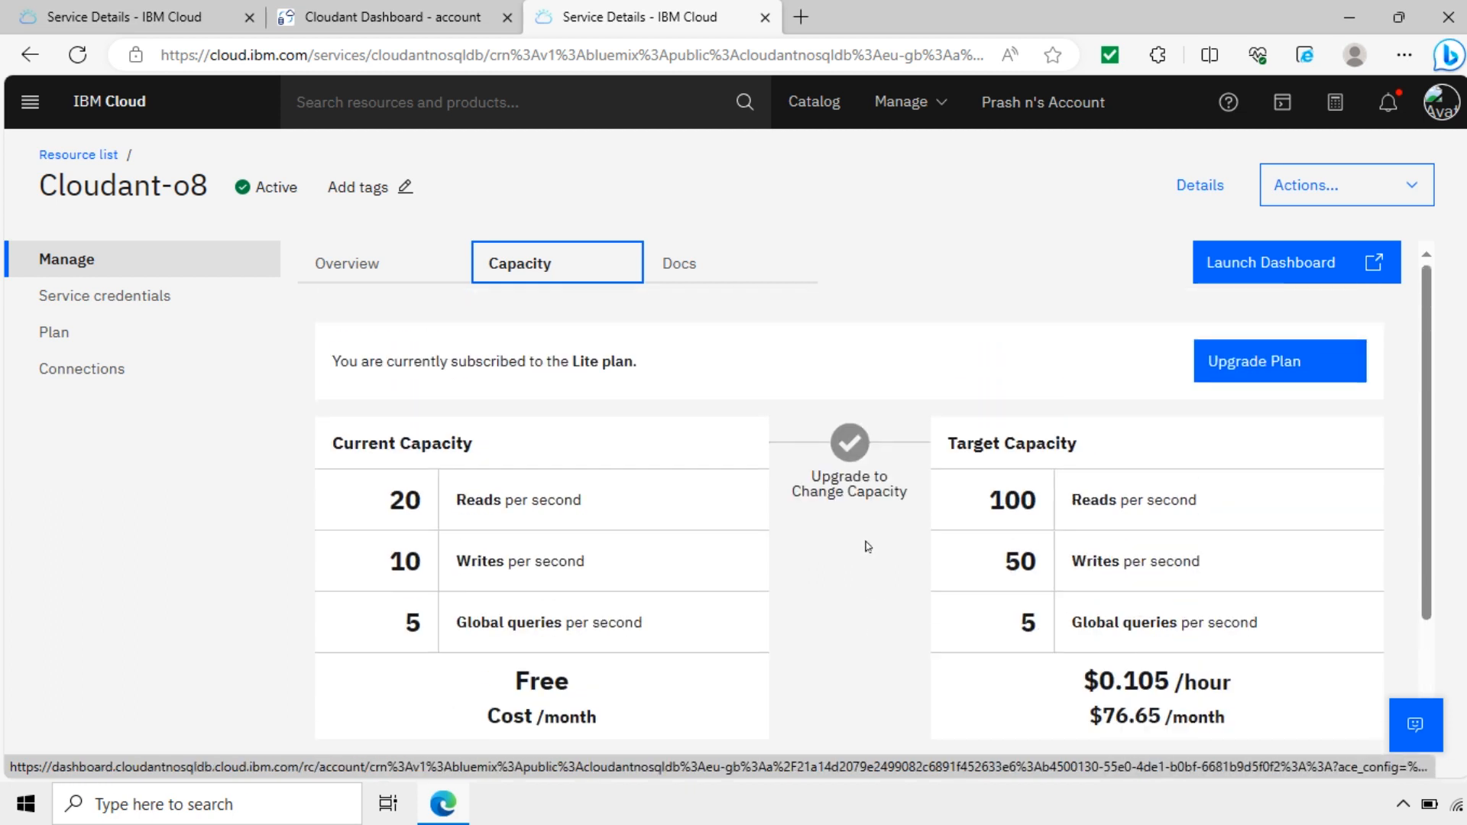
click(364, 17)
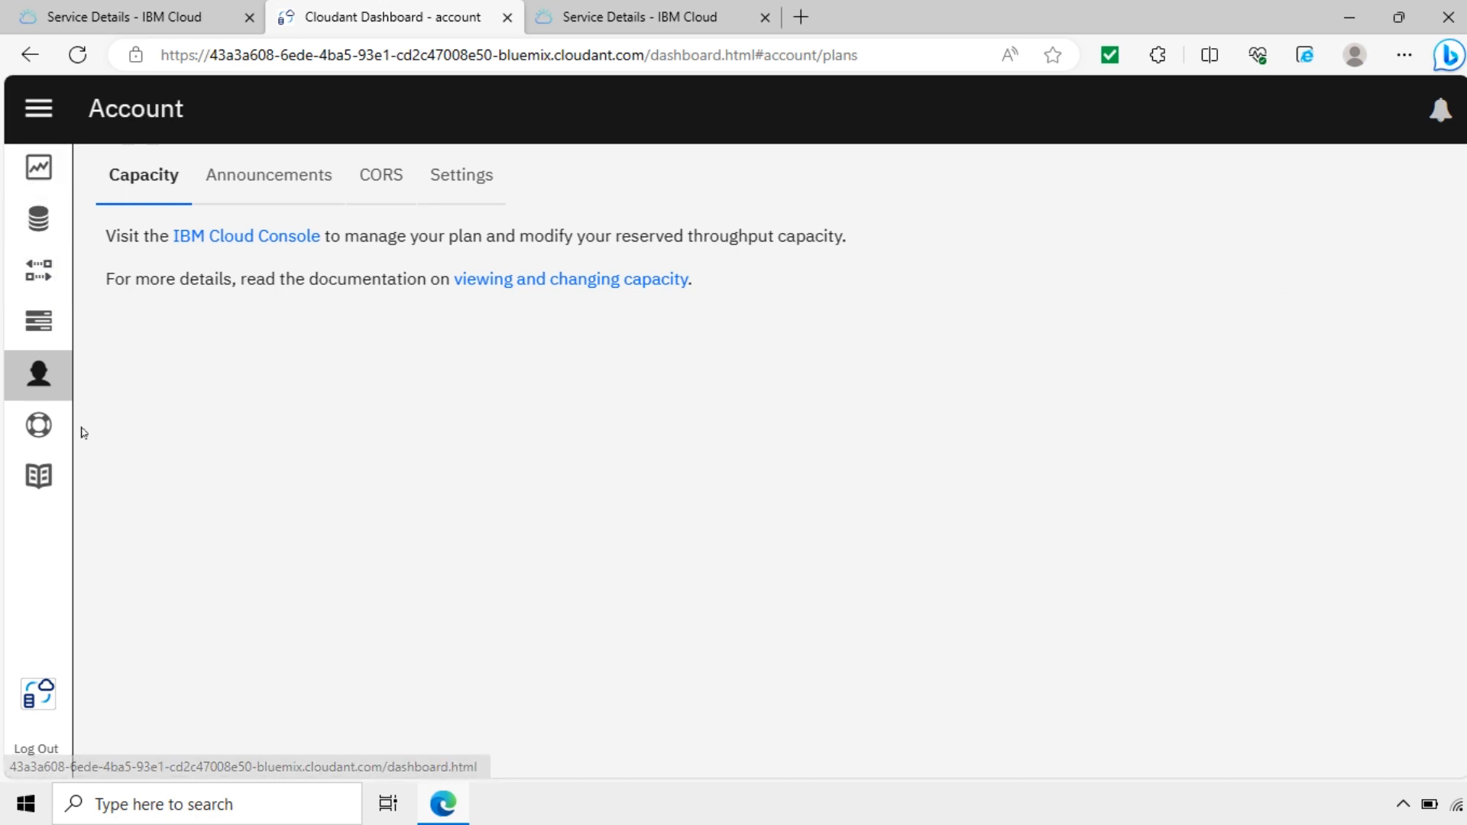
Step: Start a new database named clouddb1 and review the partitioning options
click(40, 222)
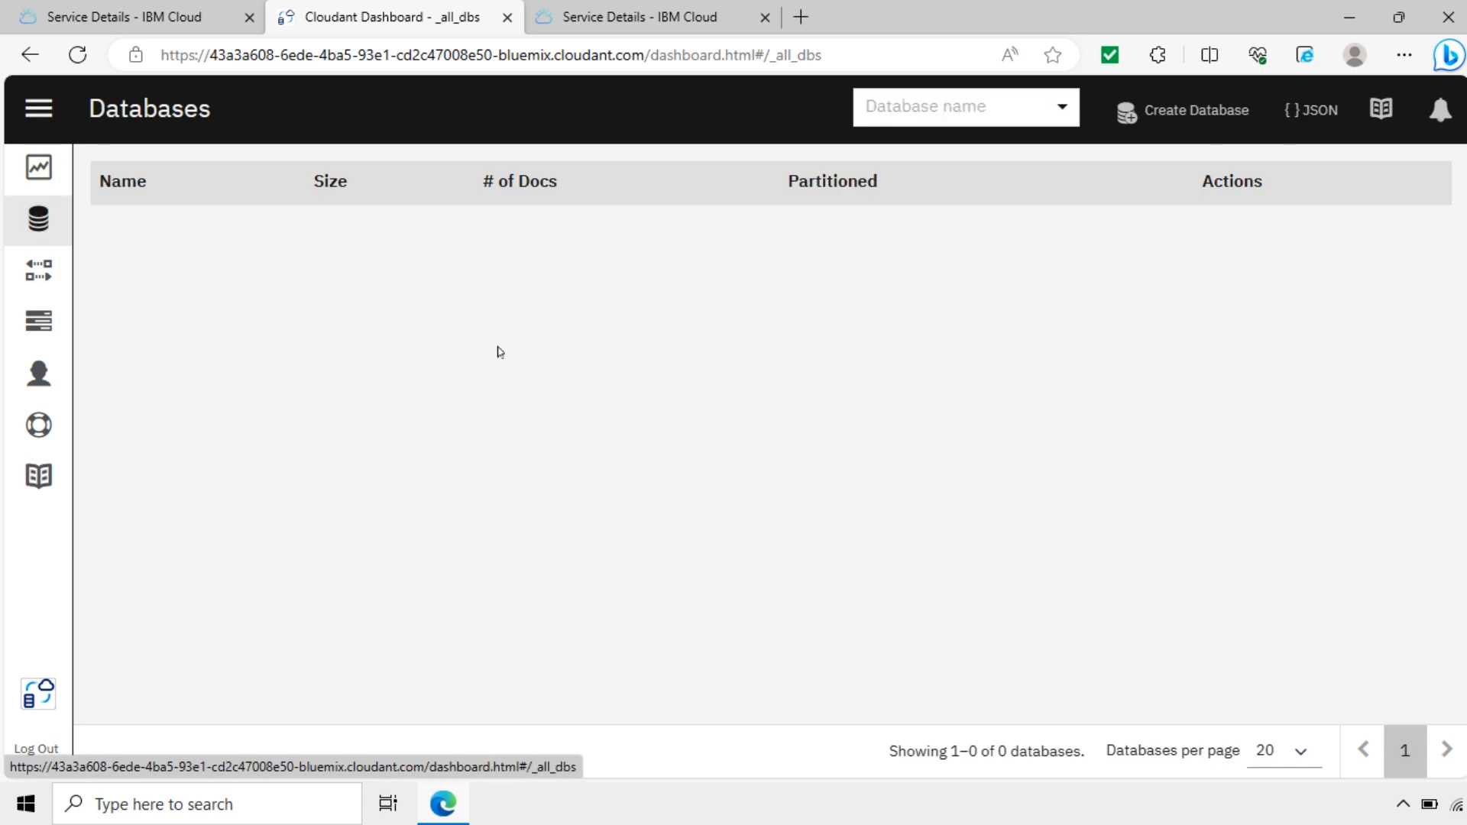
click(1196, 111)
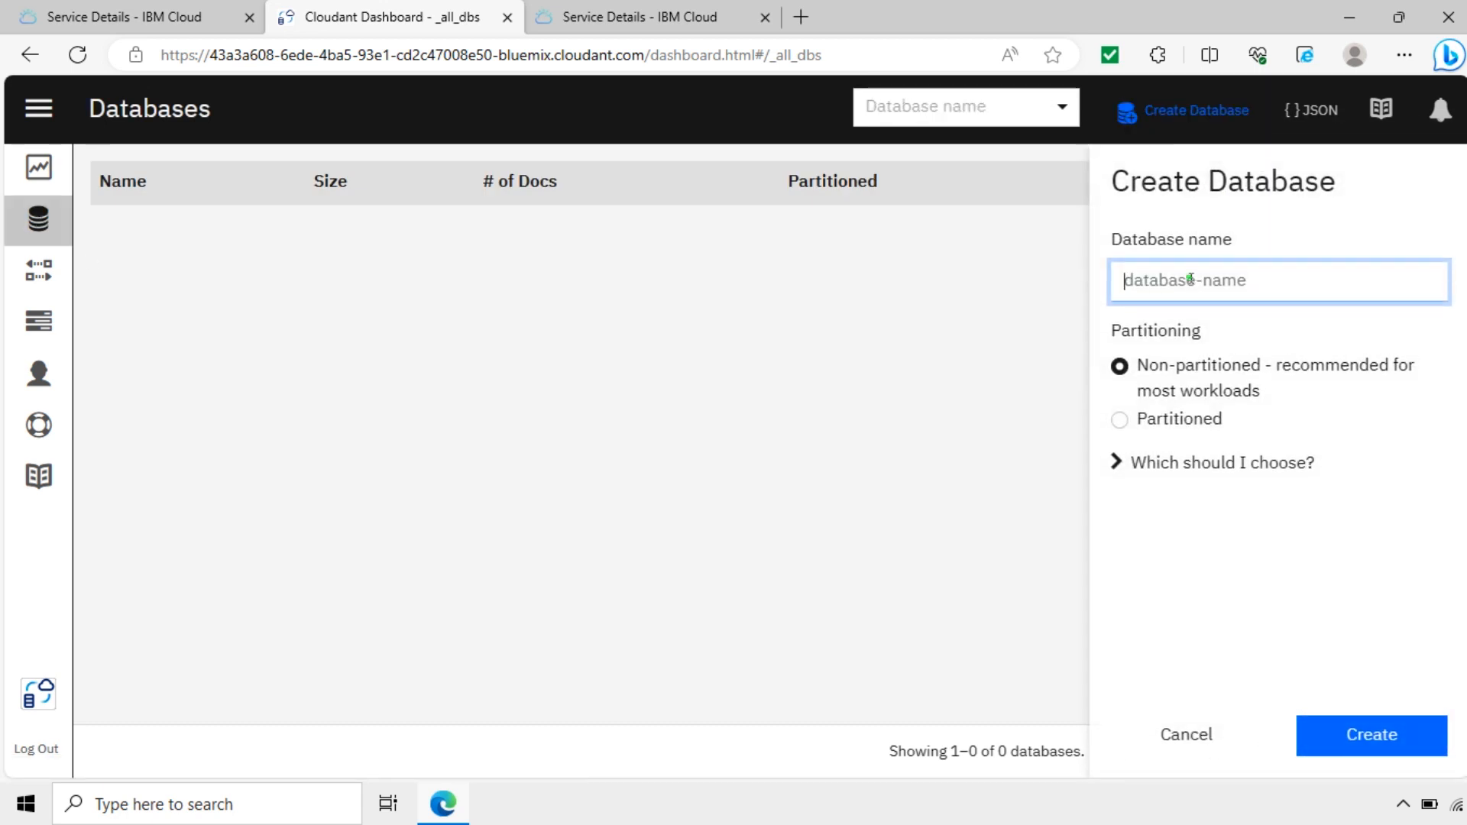
text(clouddb1)
drag(1206, 284, 1122, 285)
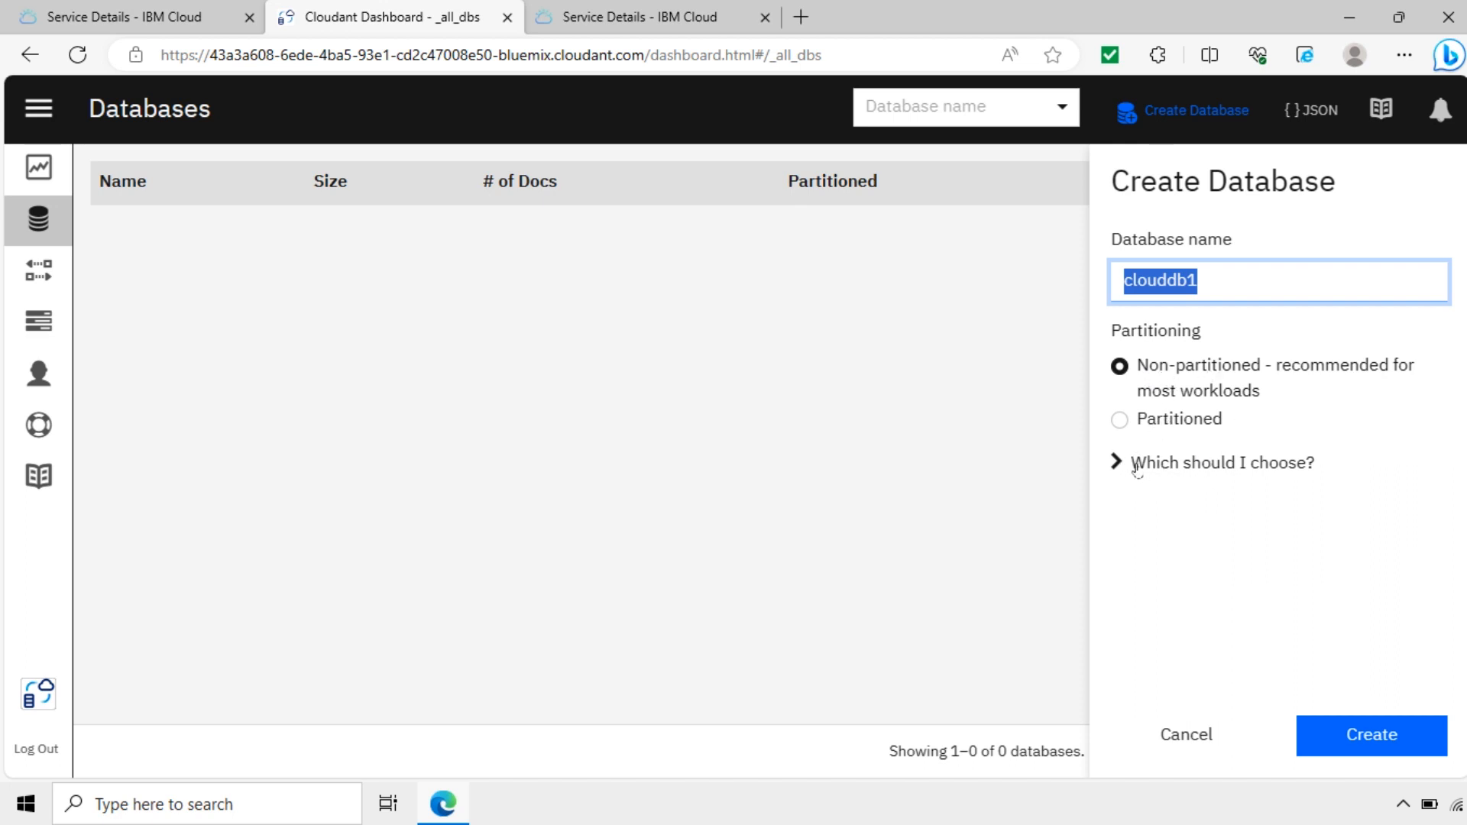
click(1179, 479)
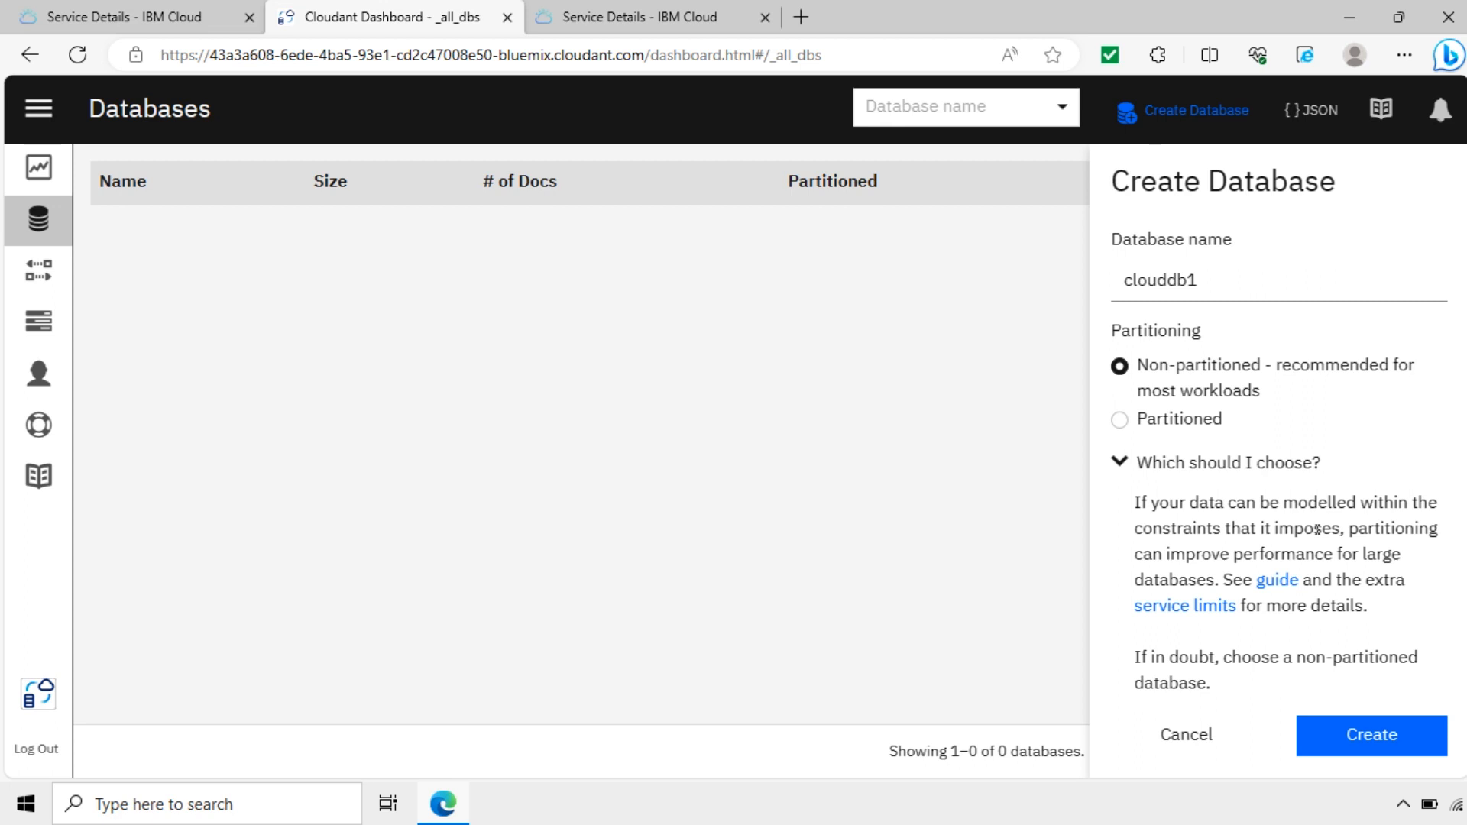
double_click(1374, 556)
click(1120, 463)
Step: Create clouddb1 as a non-partitioned database, then go to the Account settings page
double_click(1170, 282)
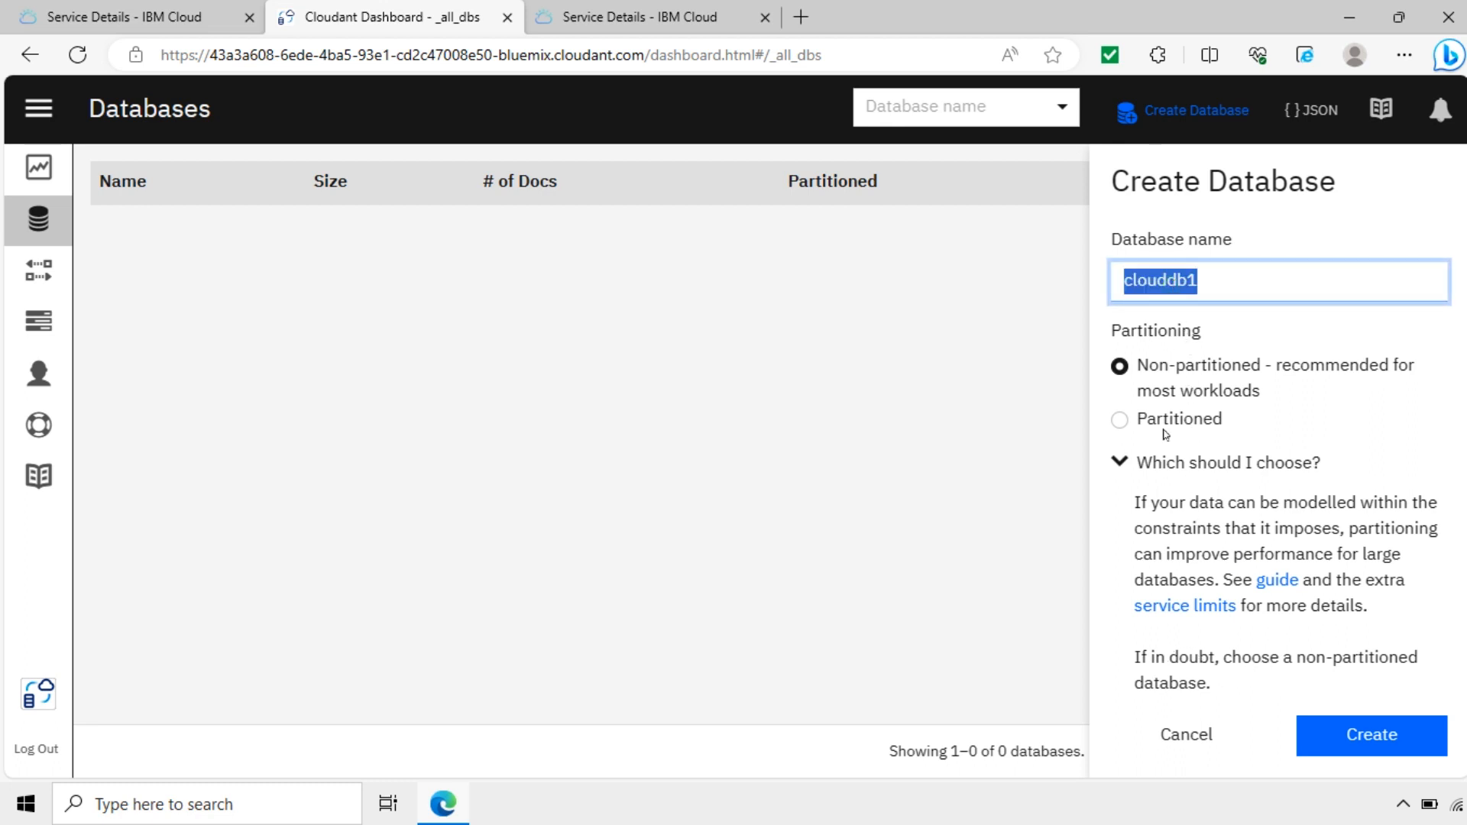
click(1386, 737)
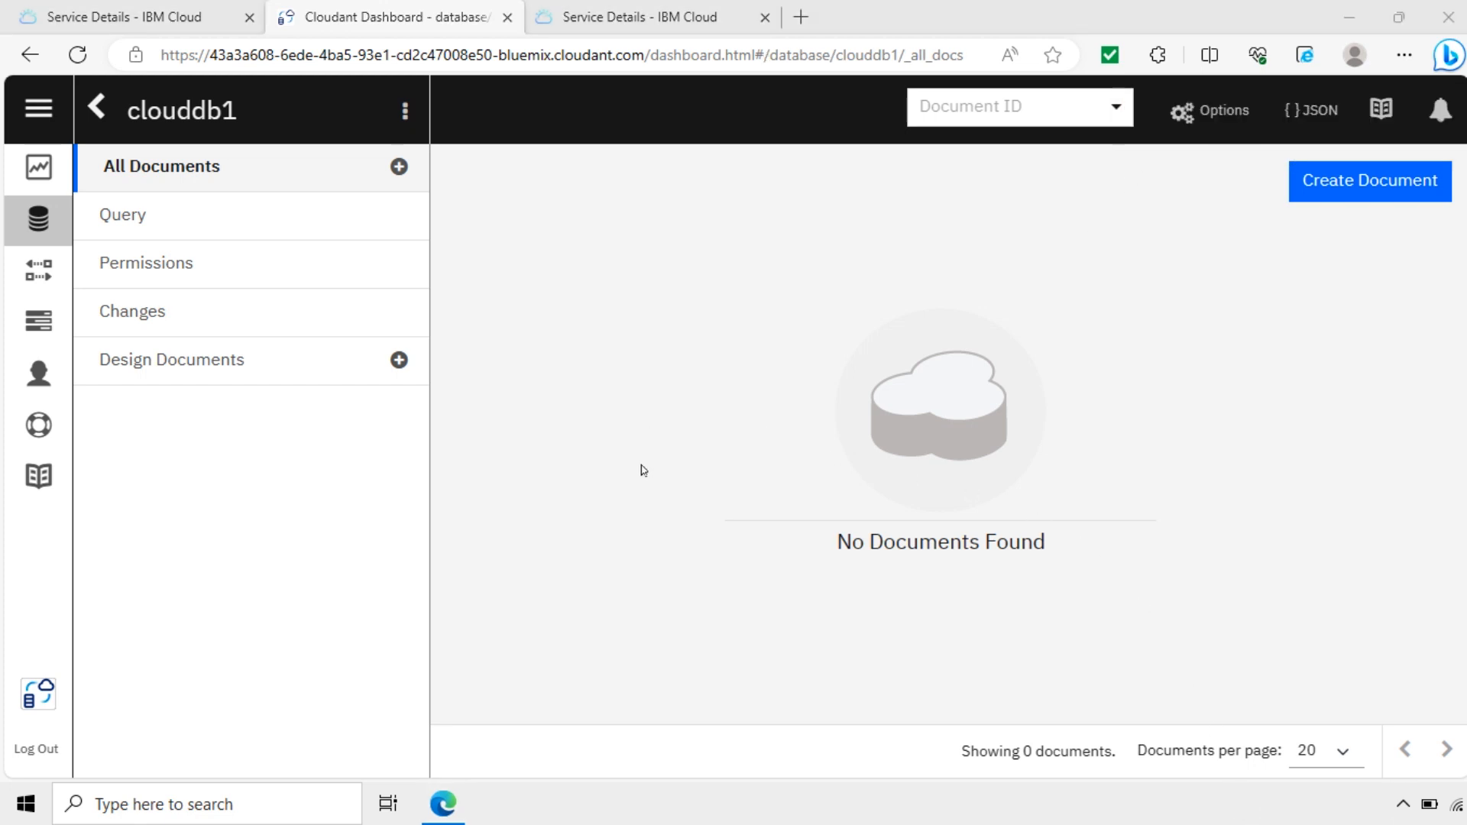
click(37, 221)
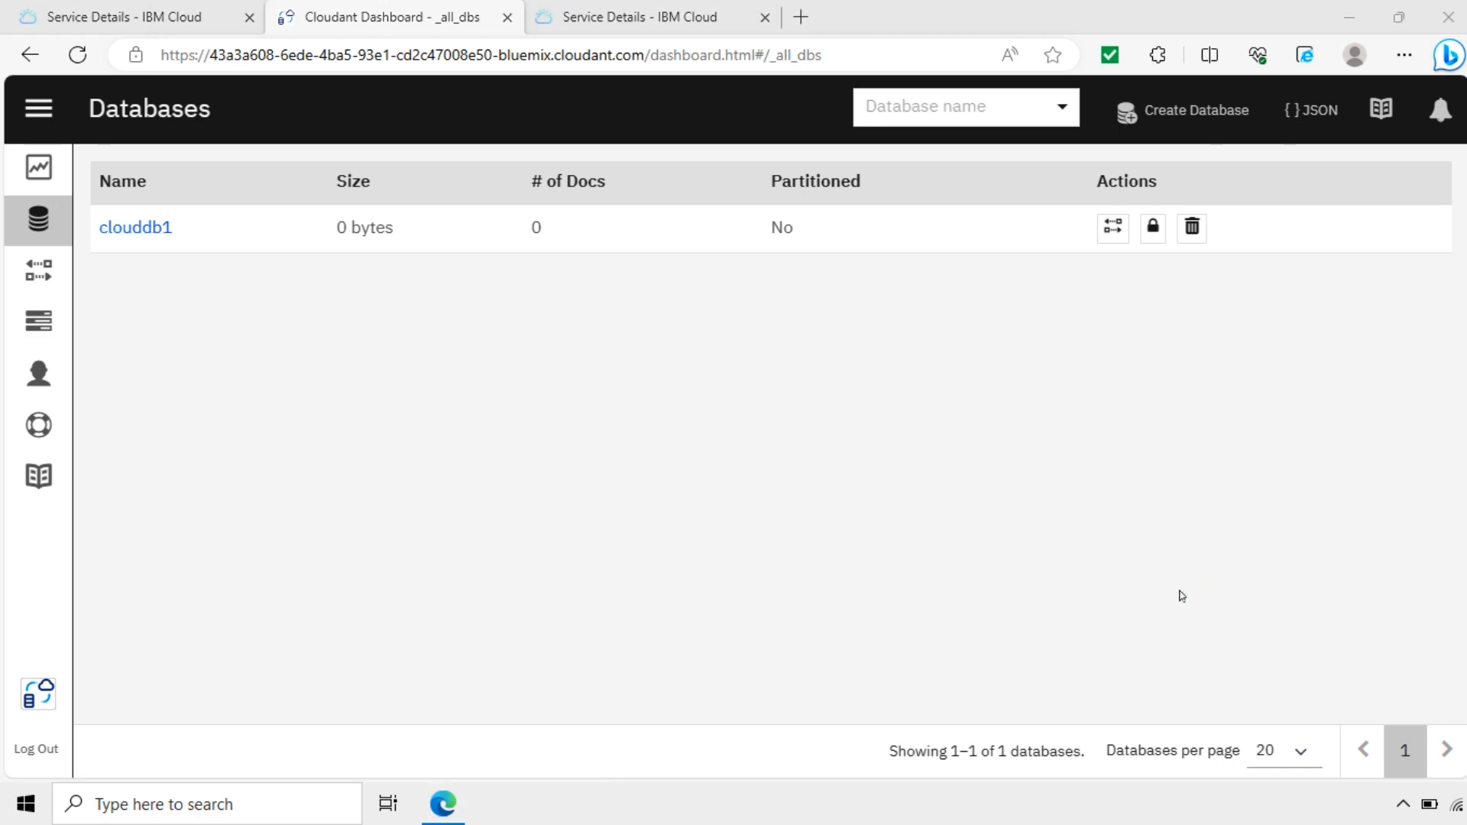
click(37, 375)
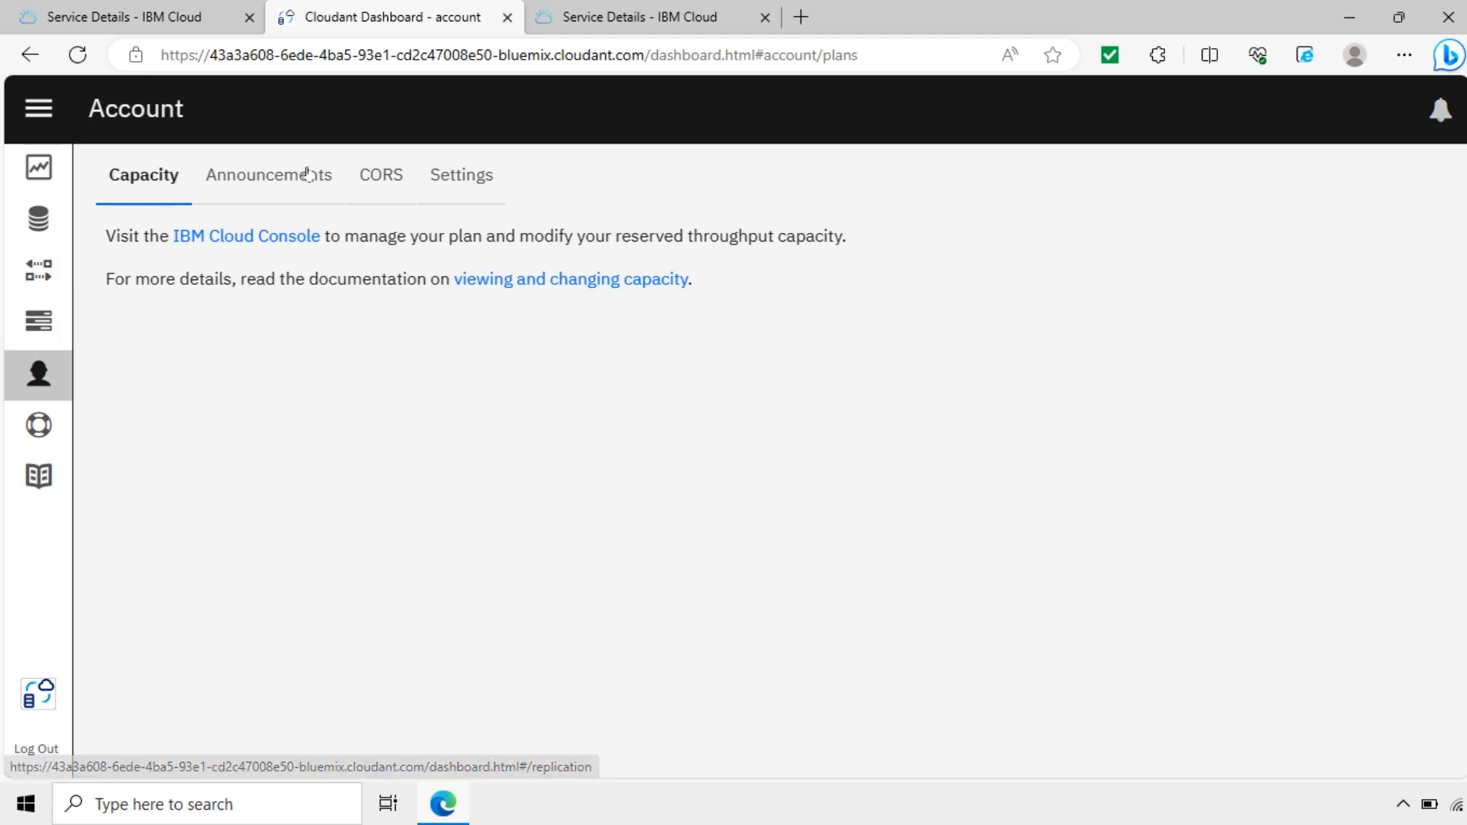
Step: In the Account page's CORS settings, allow requests from all domains (*)
click(380, 178)
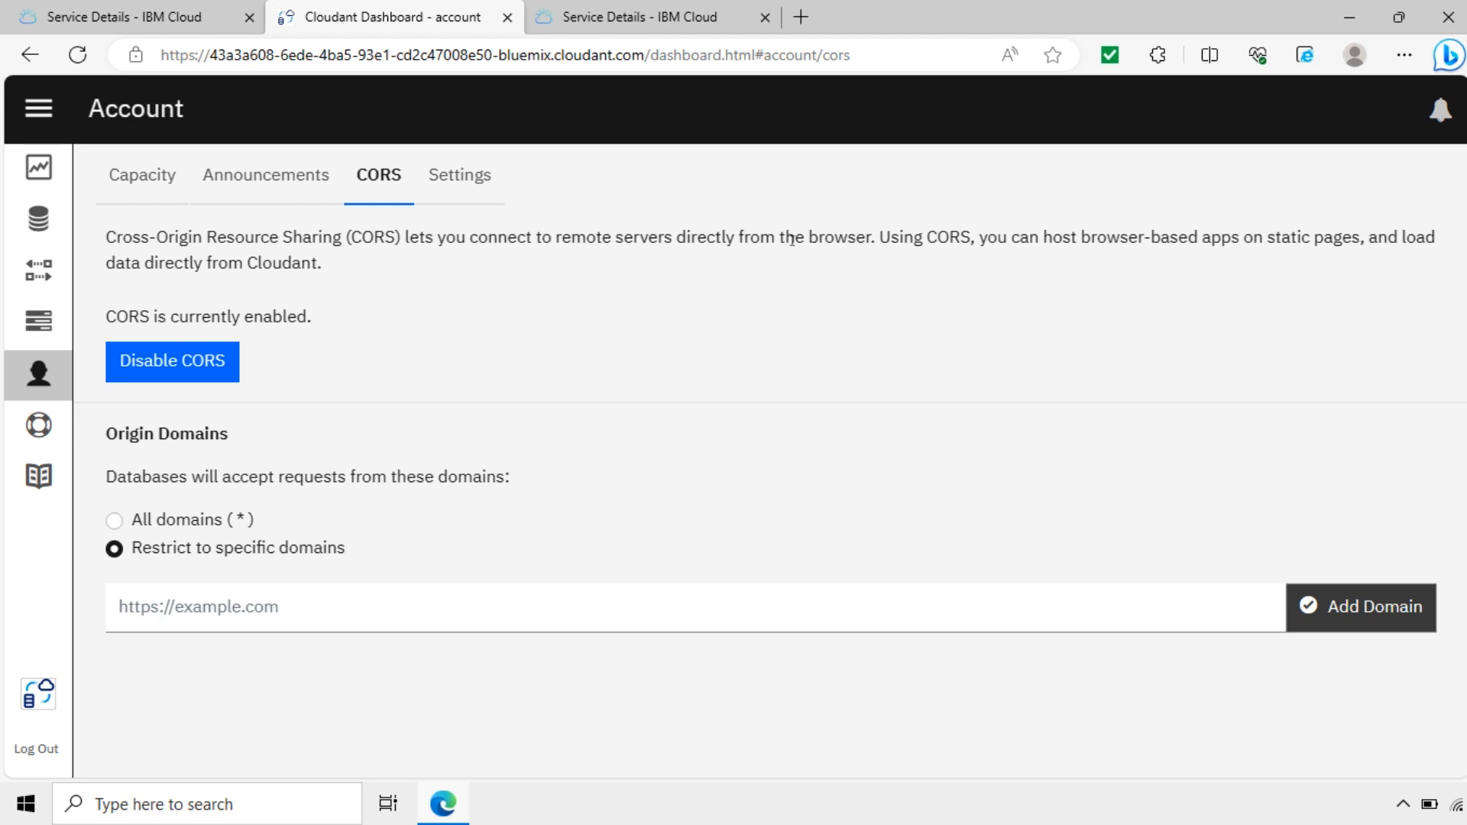
double_click(948, 239)
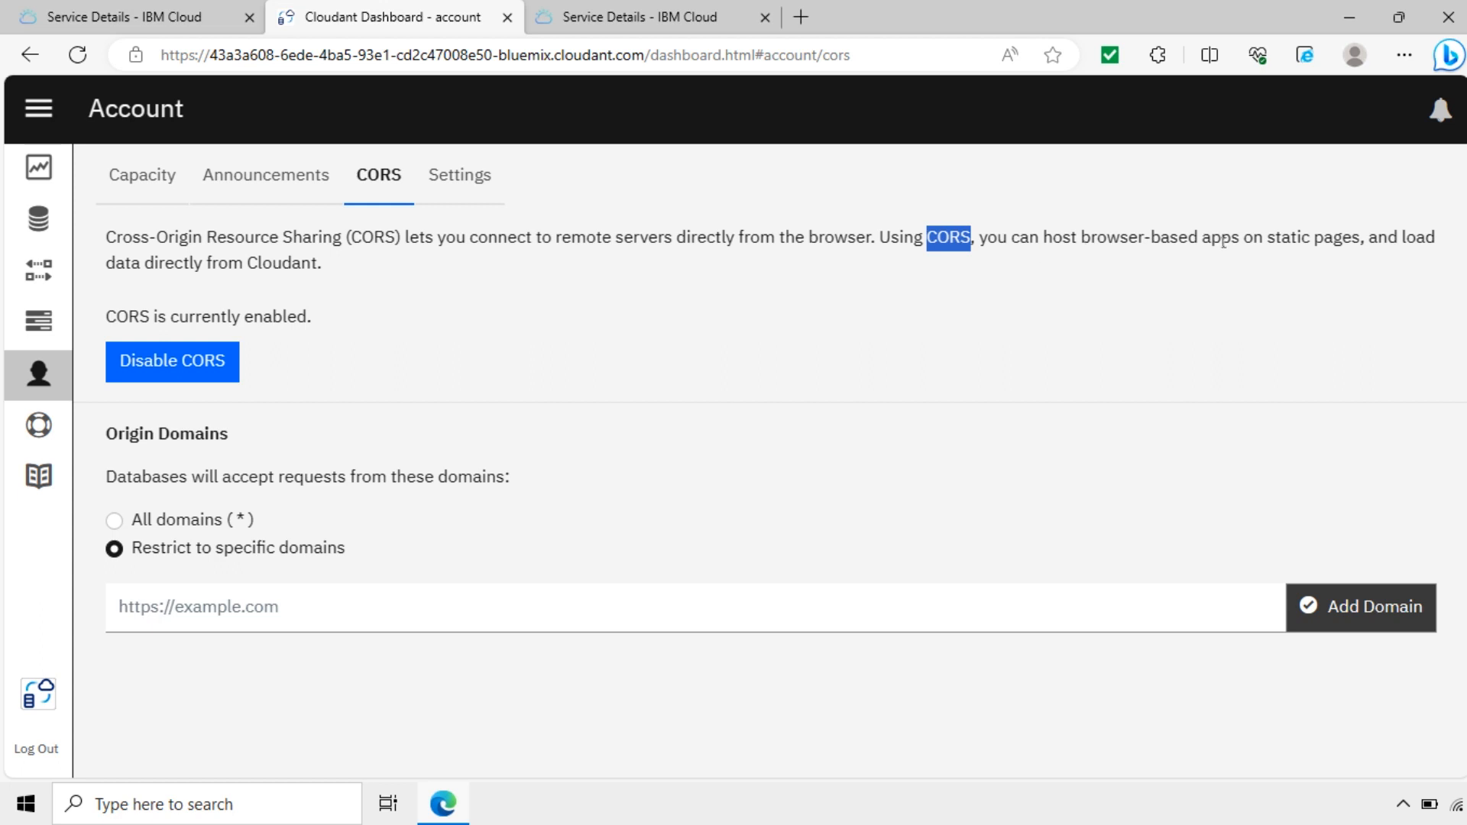
click(1316, 237)
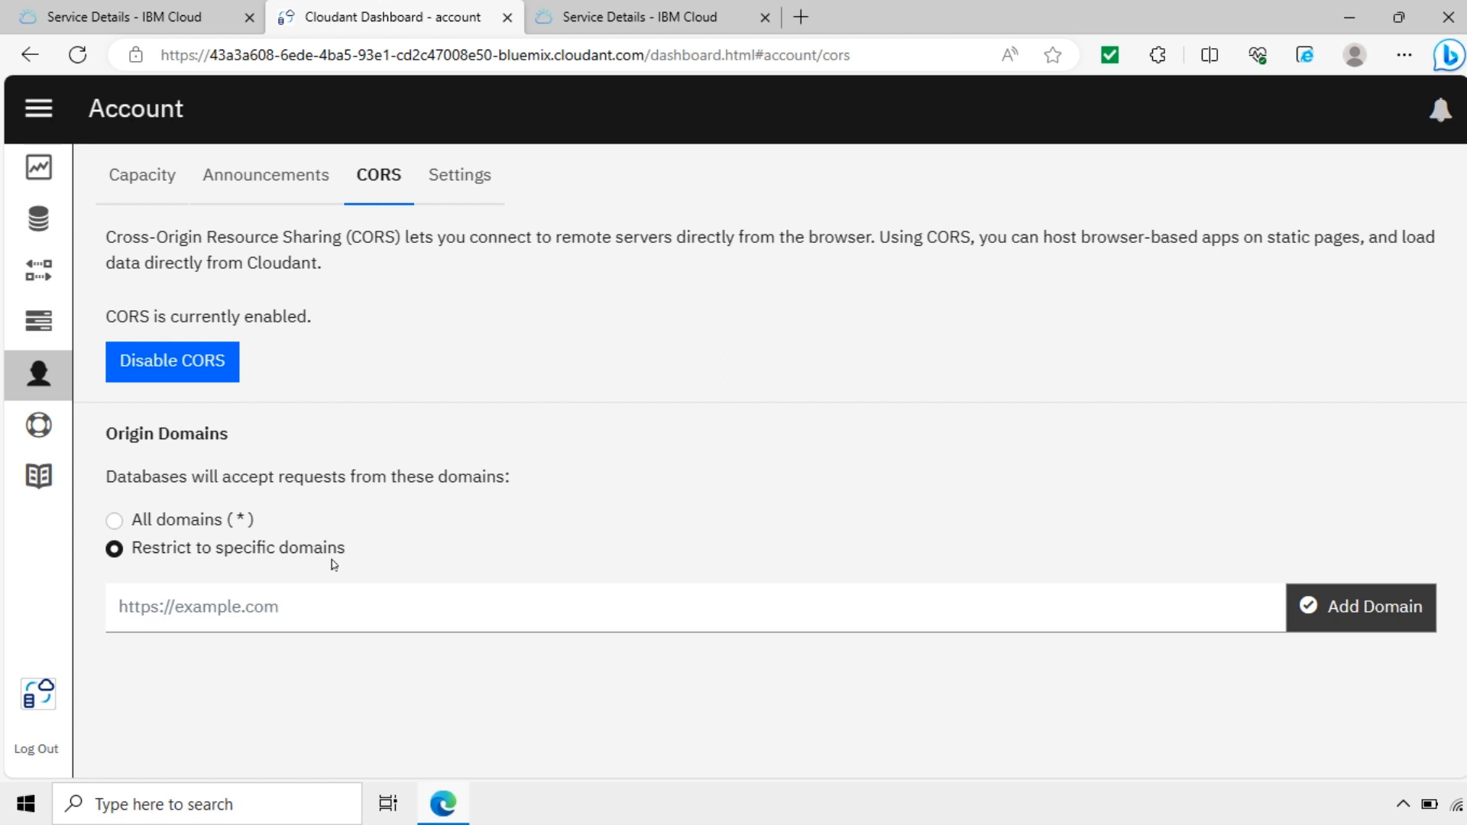
click(284, 607)
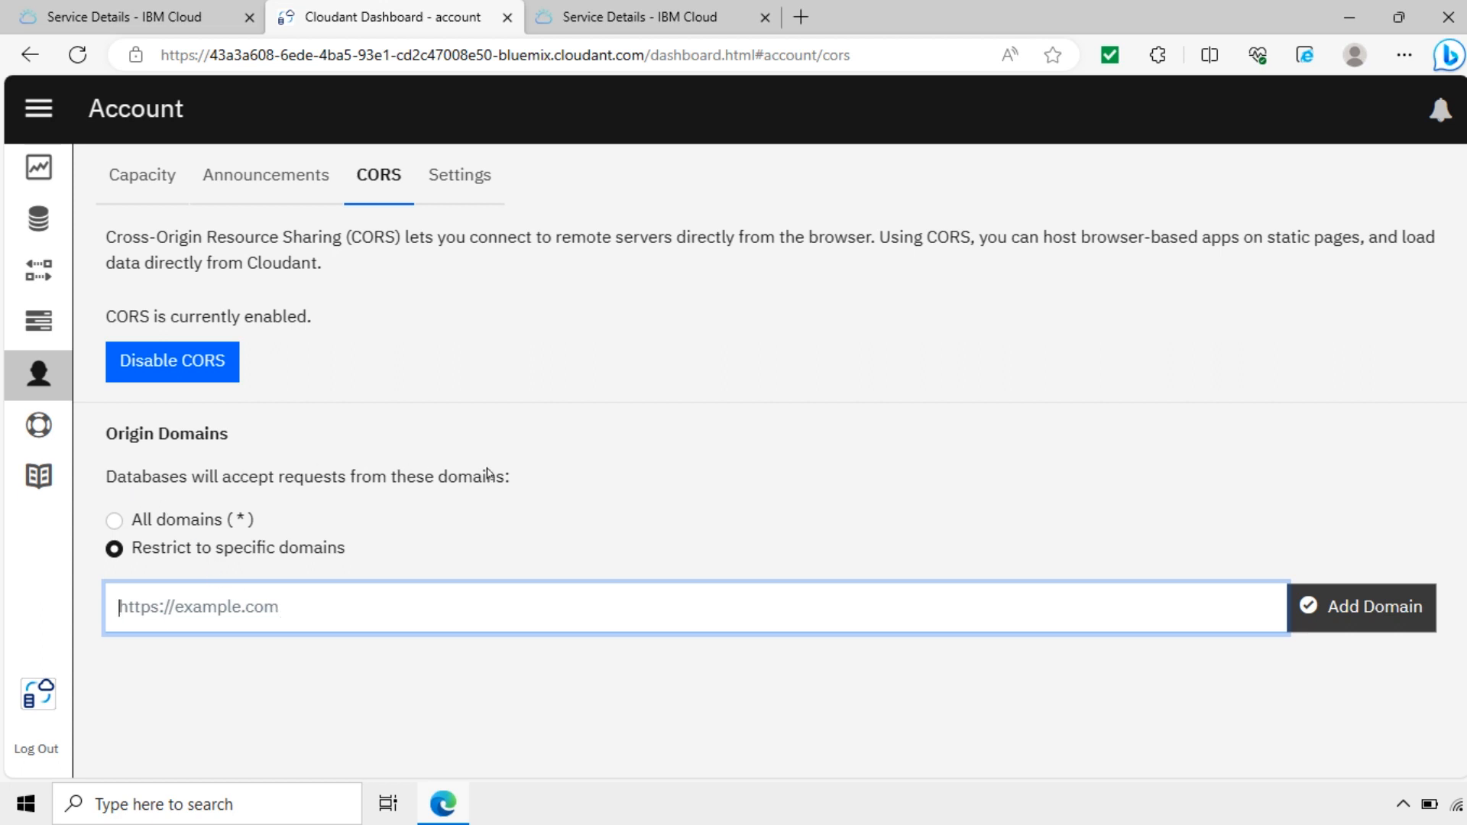
click(114, 521)
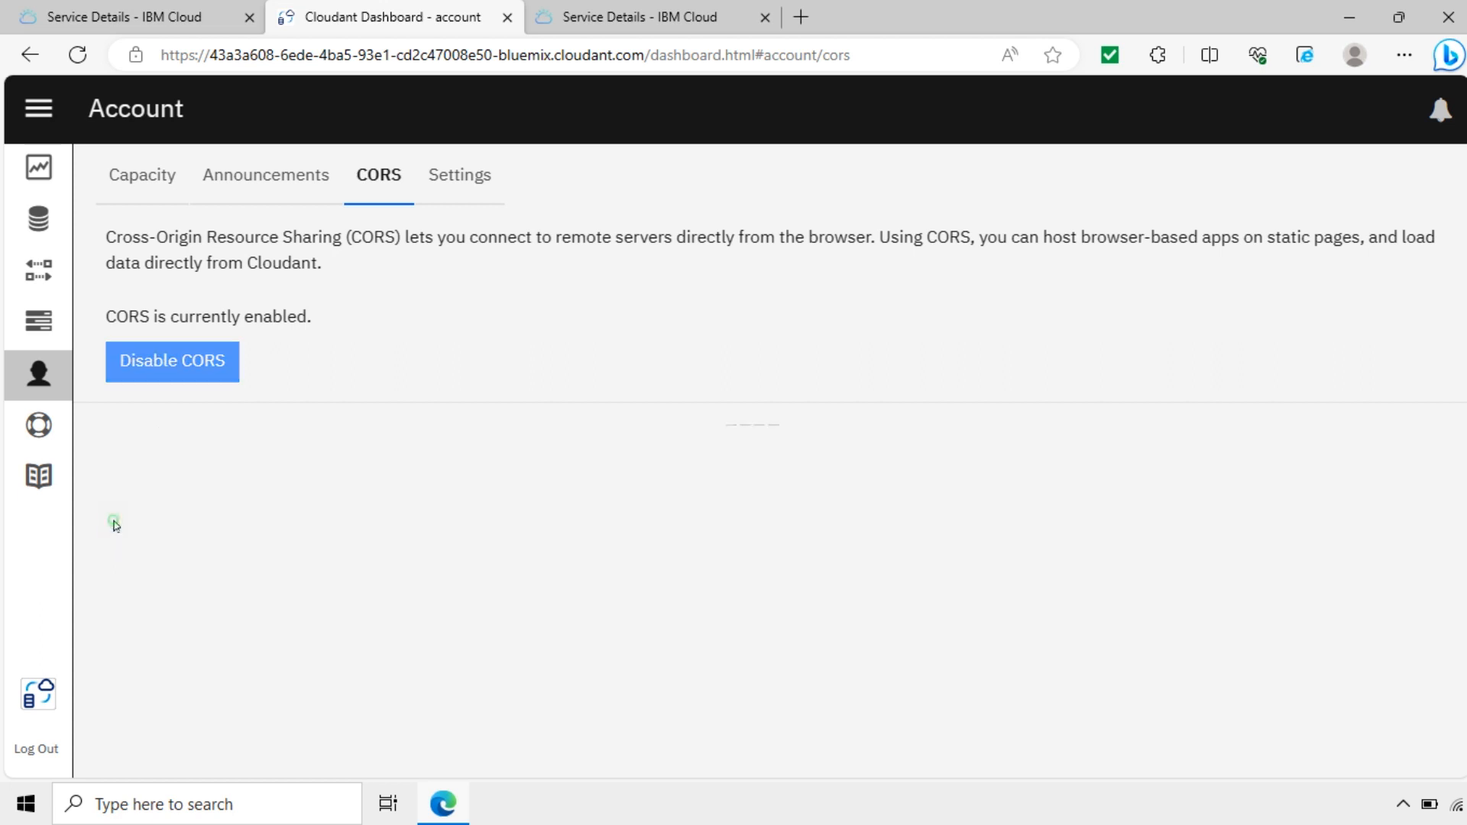